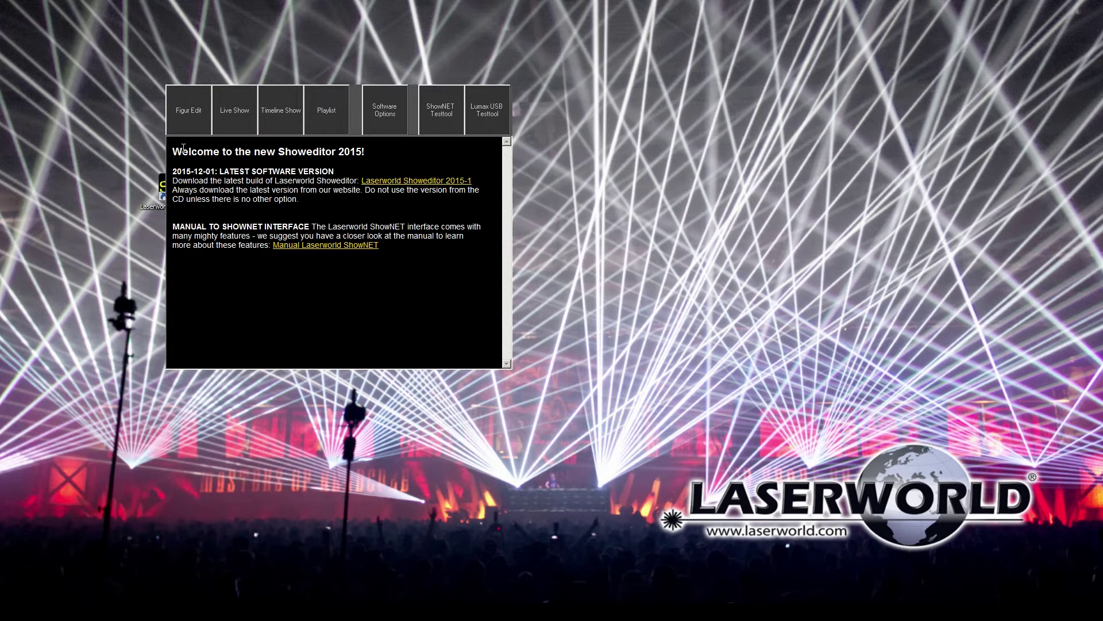
Step: Open the figure editor and save its options with the default rights settings for new figures and shows
click(192, 122)
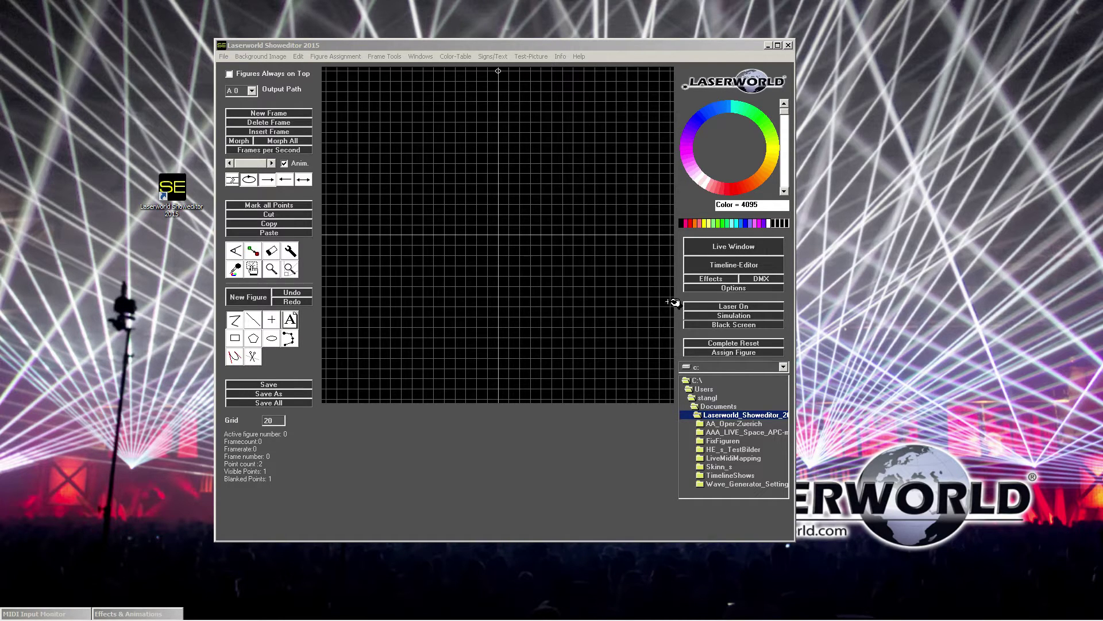
click(727, 288)
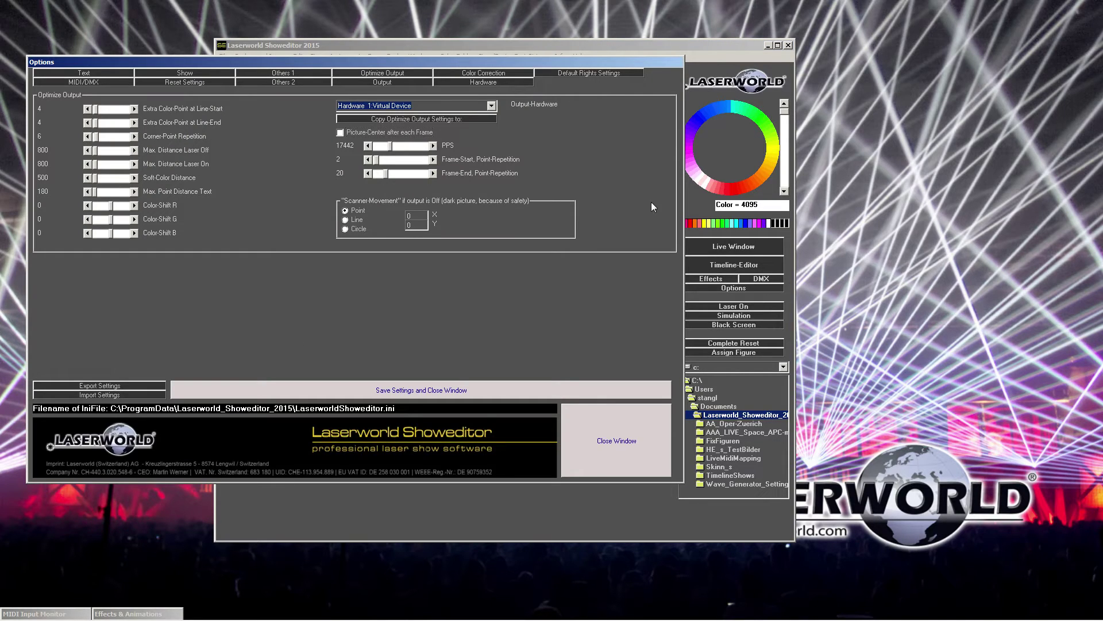
click(580, 73)
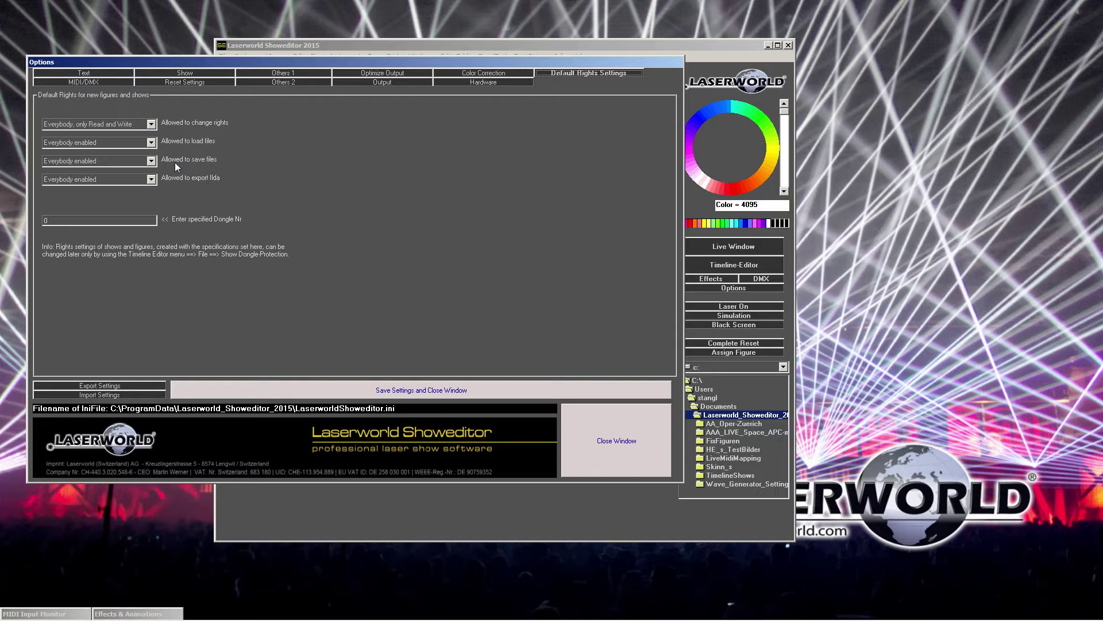
click(92, 223)
click(391, 390)
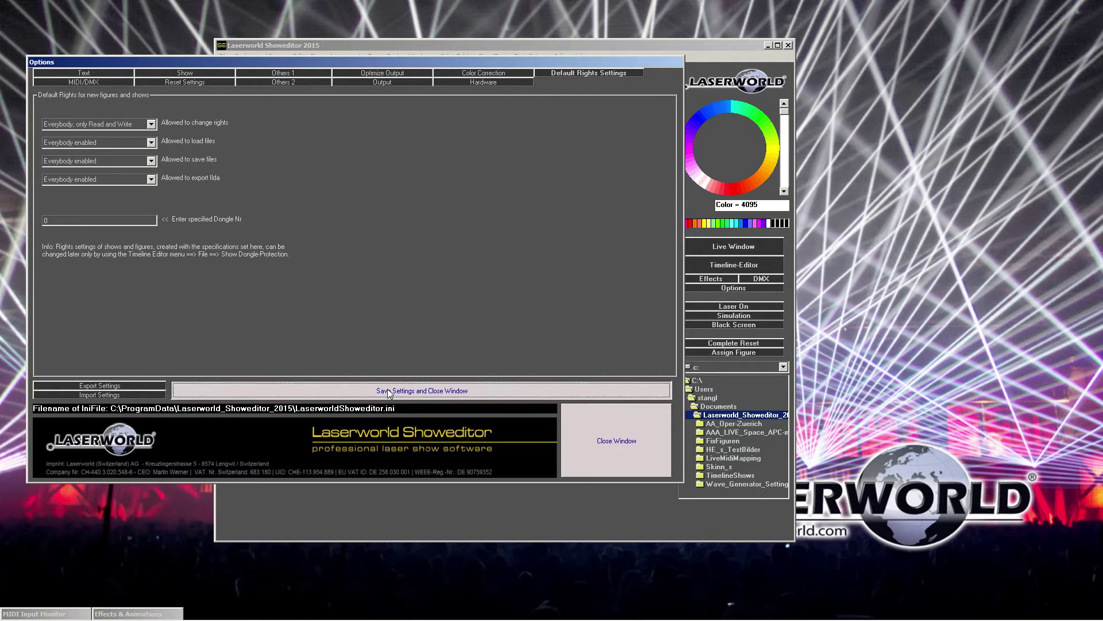
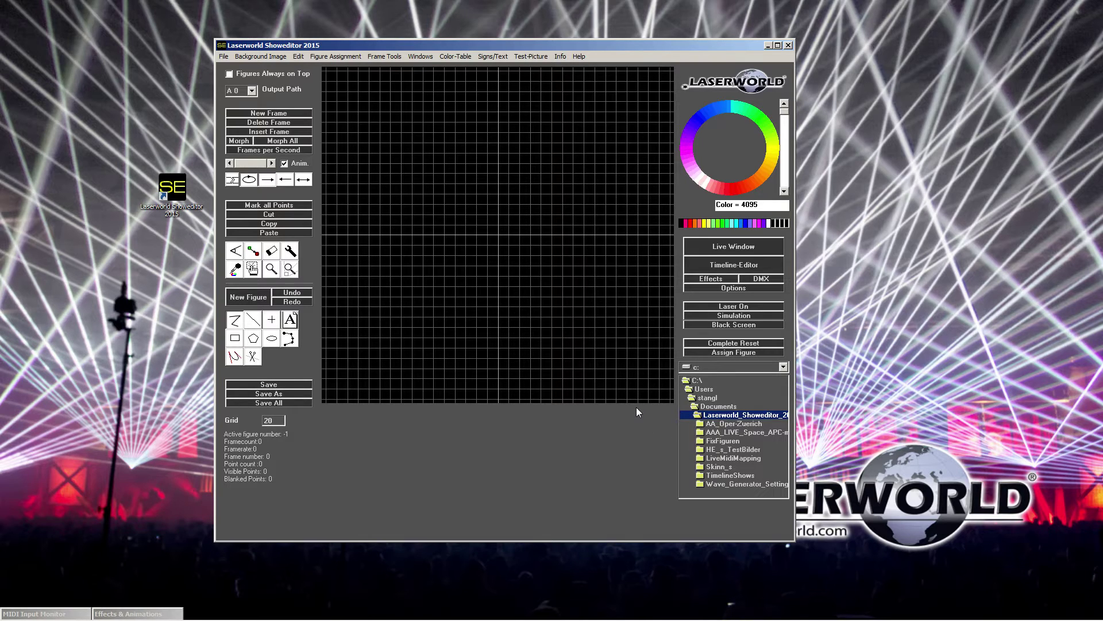
click(223, 57)
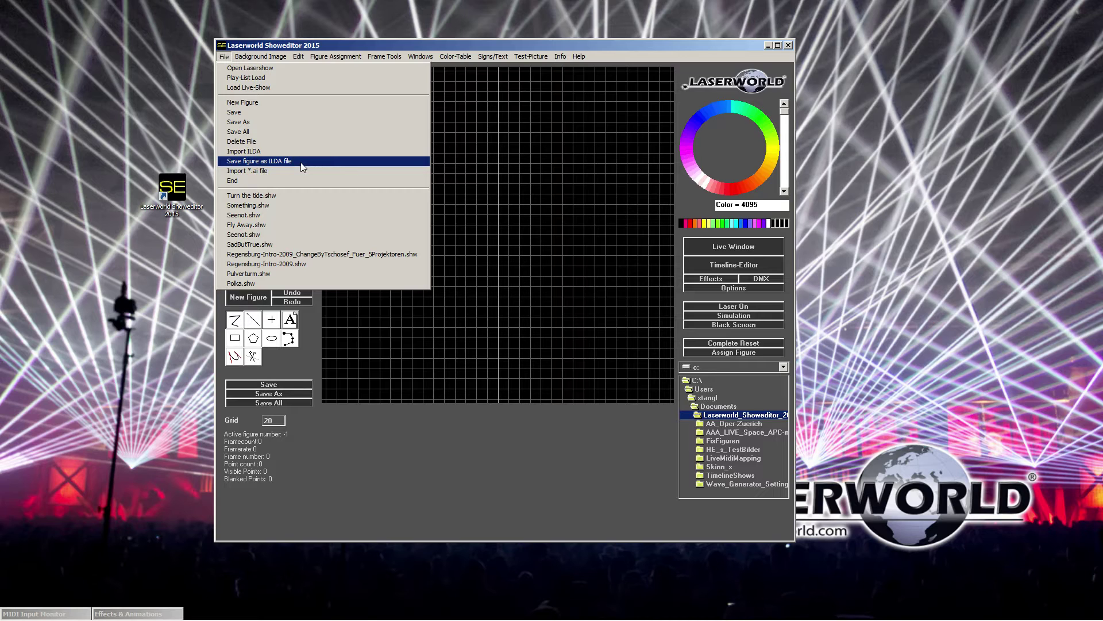
click(512, 165)
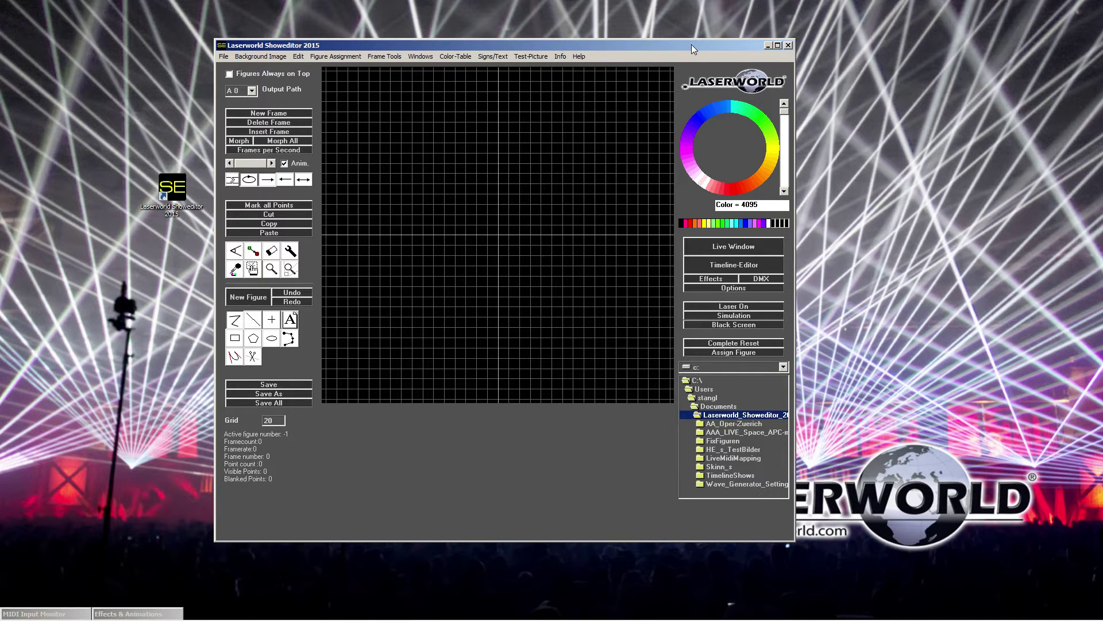
drag(692, 44, 694, 44)
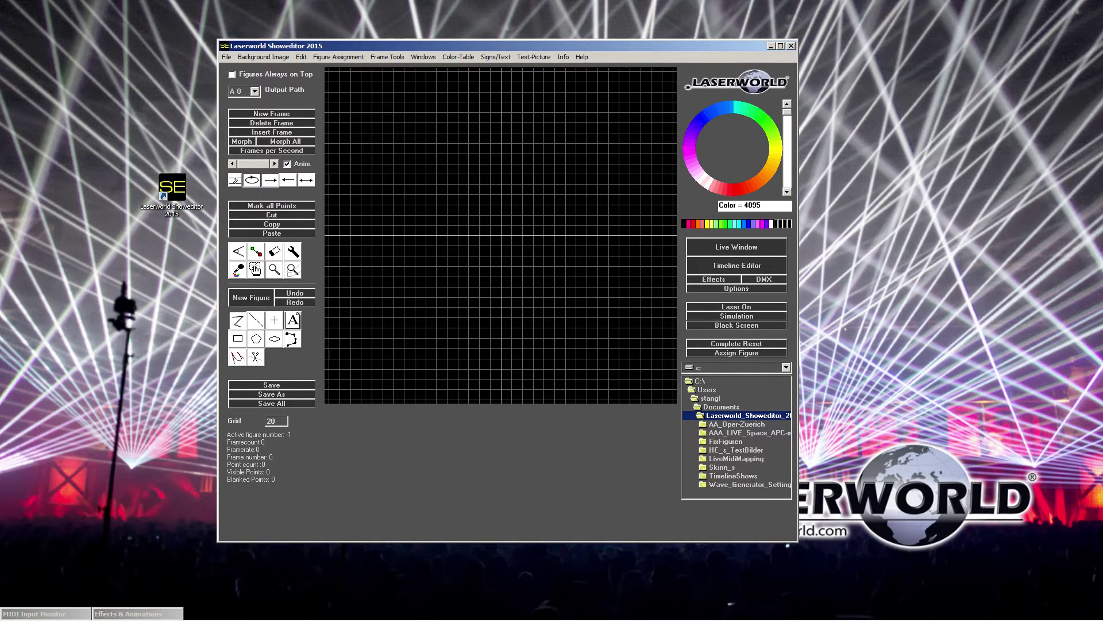
Step: Create a figure folder named A_NEW_FOLDER inside the Laserworld_Showeditor_2015 folder and open it
click(715, 417)
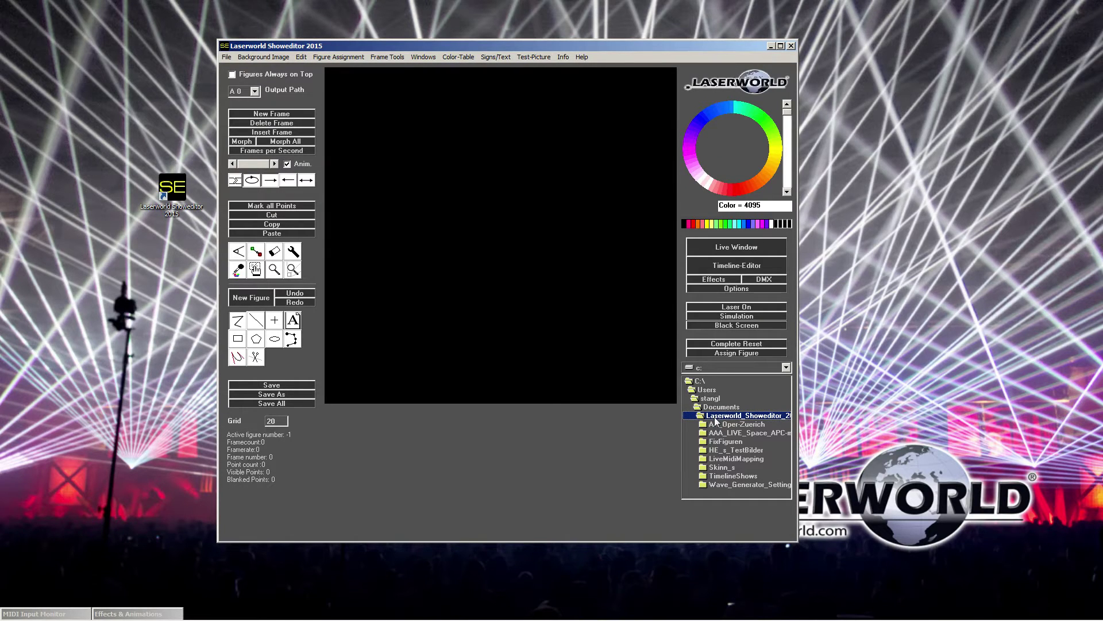
double_click(716, 424)
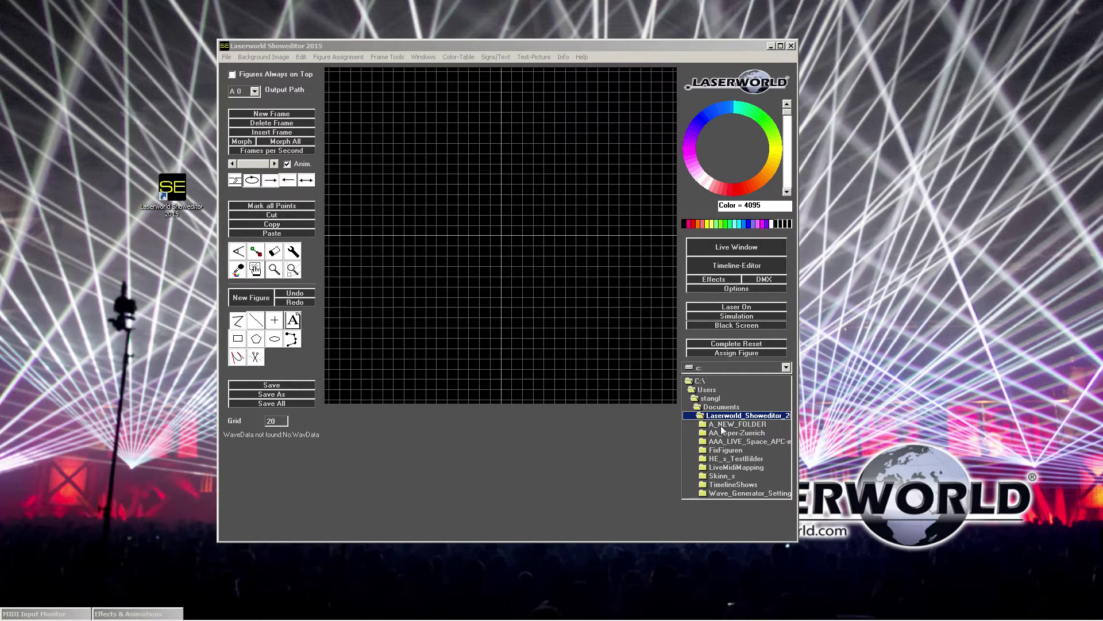
click(722, 427)
double_click(718, 428)
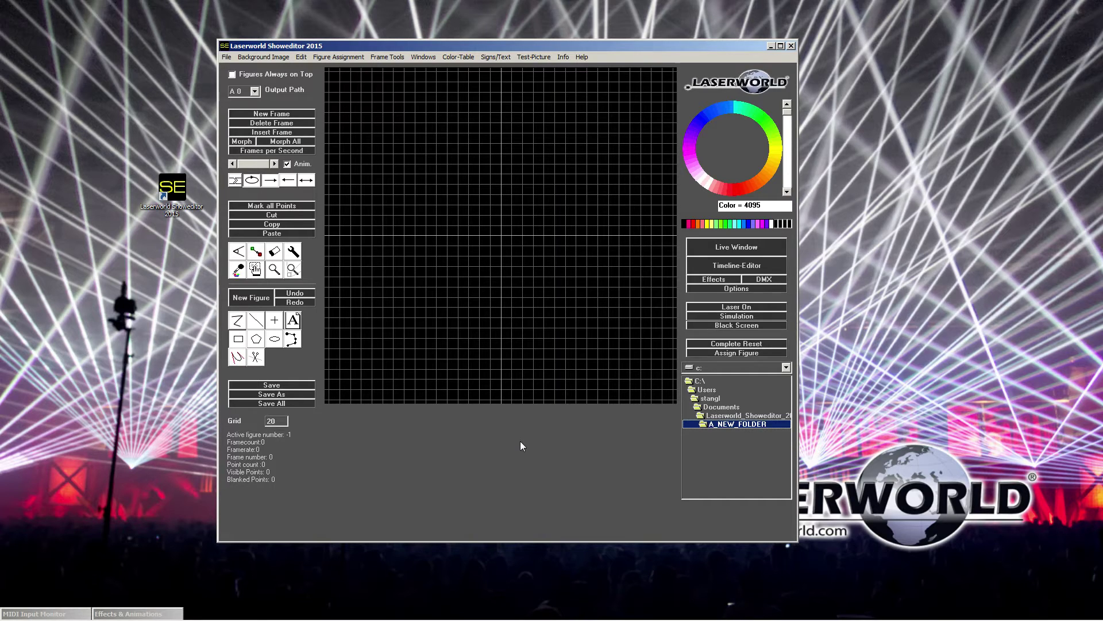
Step: Start a new figure and draw a white rectangle around the middle of the drawing grid
click(252, 298)
click(241, 343)
drag(415, 174, 582, 303)
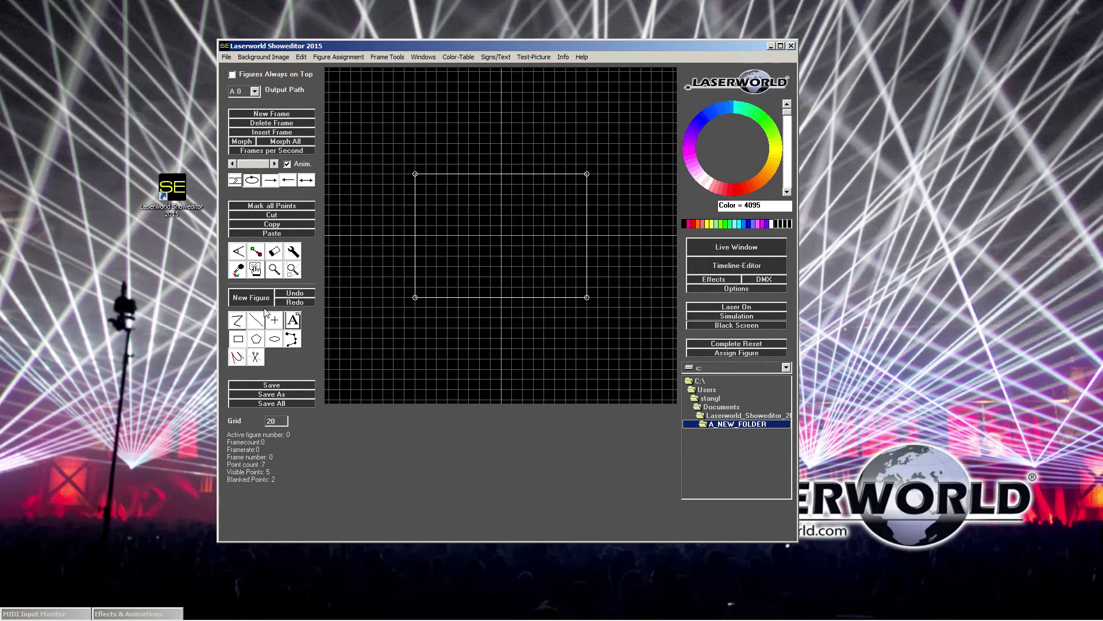
Step: Save the figure under the name rectangle in A_NEW_FOLDER
click(280, 383)
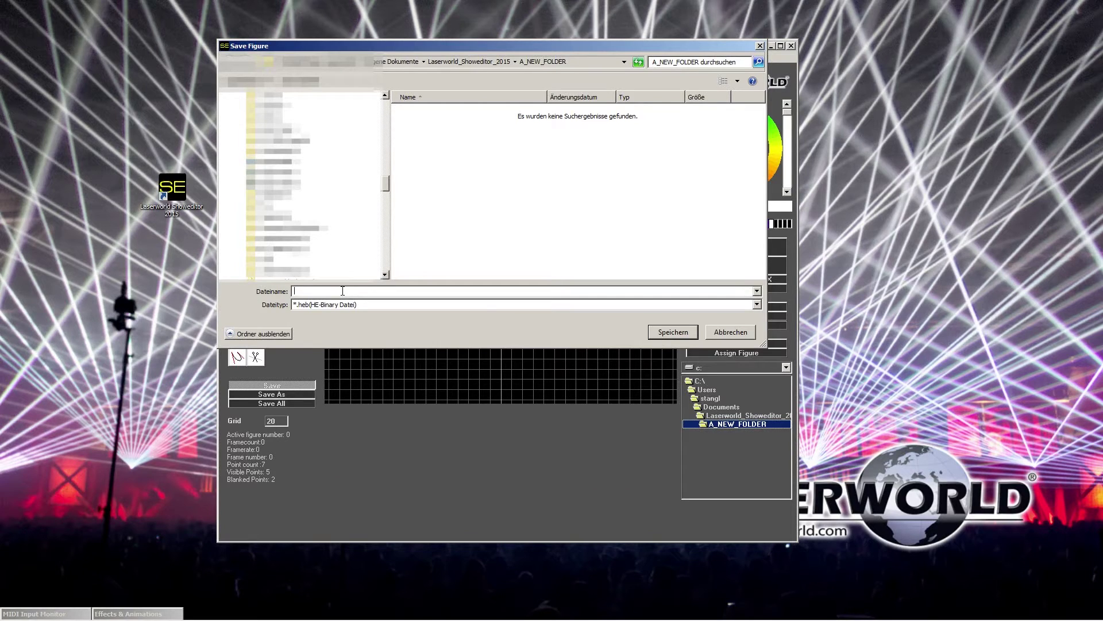
text(rectabngle)
click(673, 332)
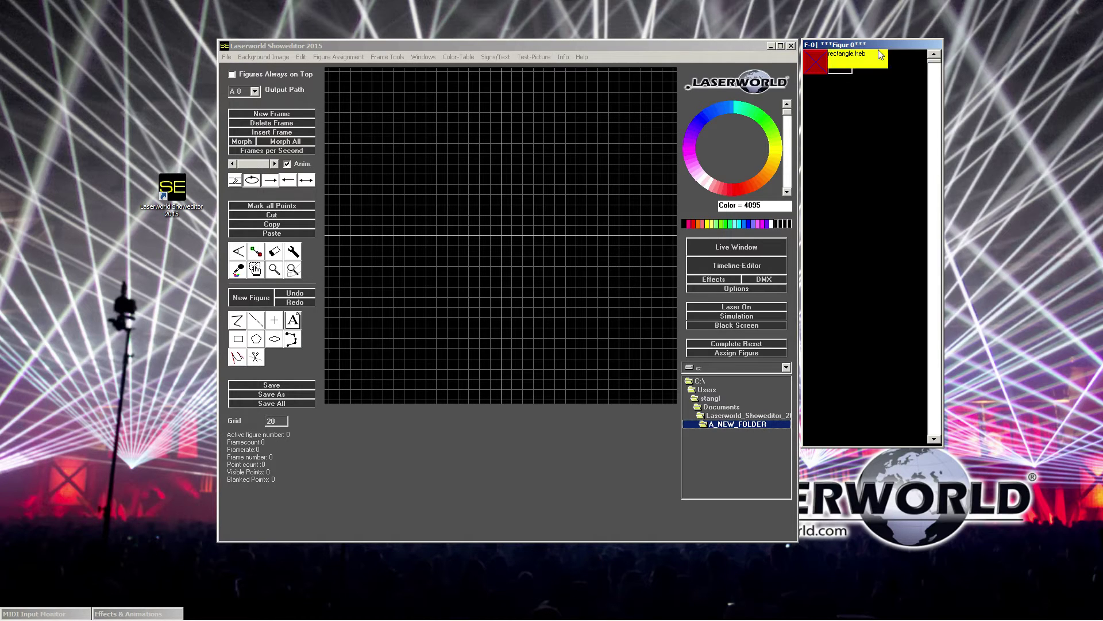
drag(874, 47, 873, 47)
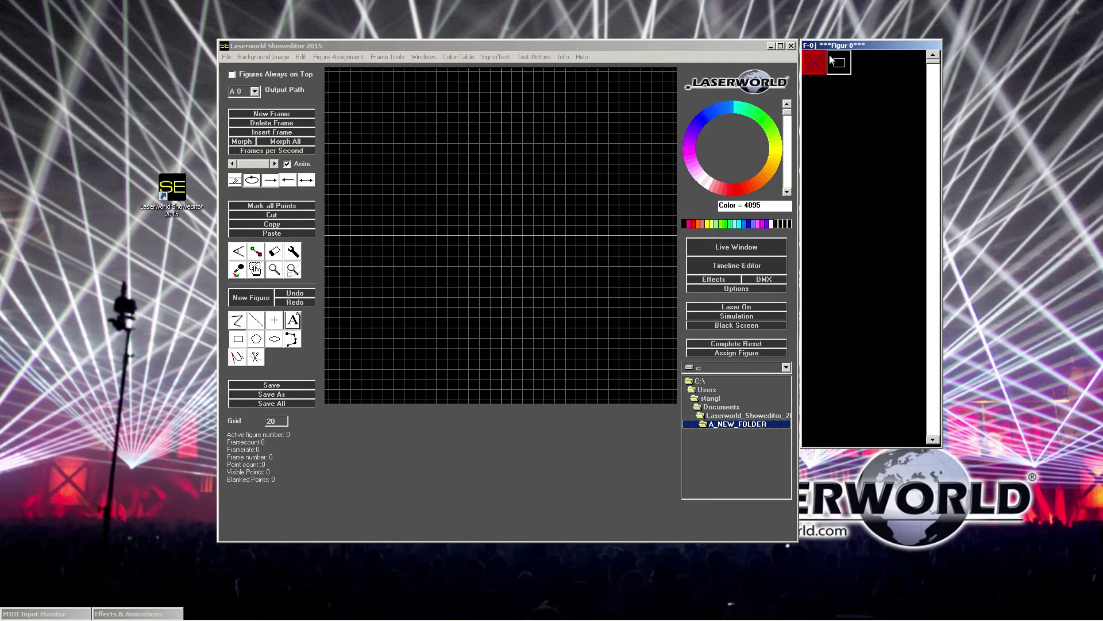
Step: Load the saved rectangle figure and recolor its upper-left and lower-right corner points red (color 3840)
click(843, 67)
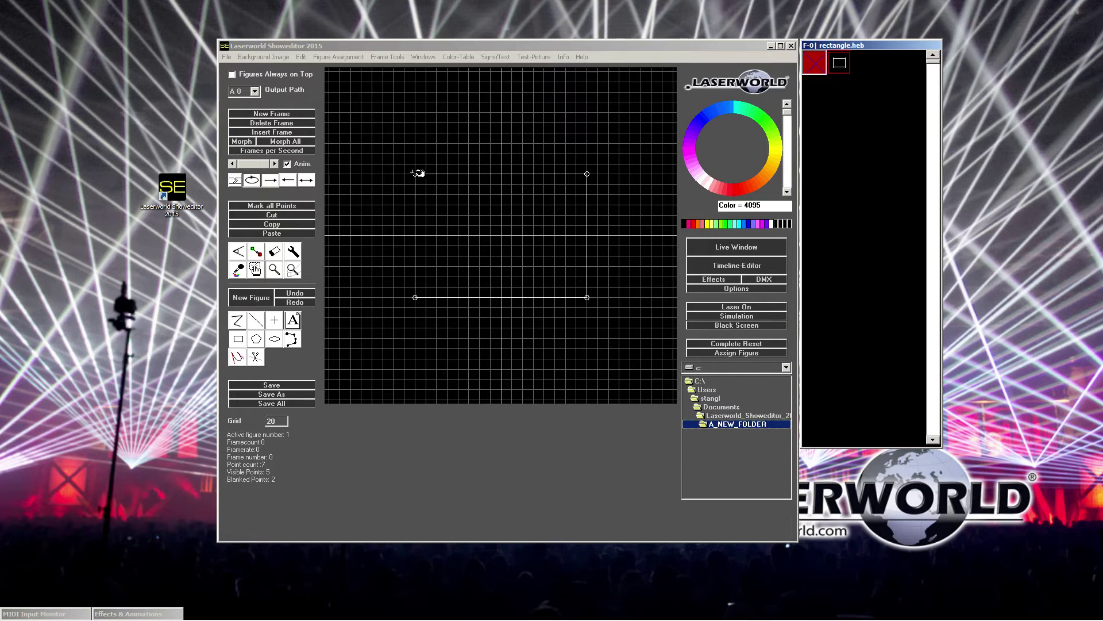
click(257, 254)
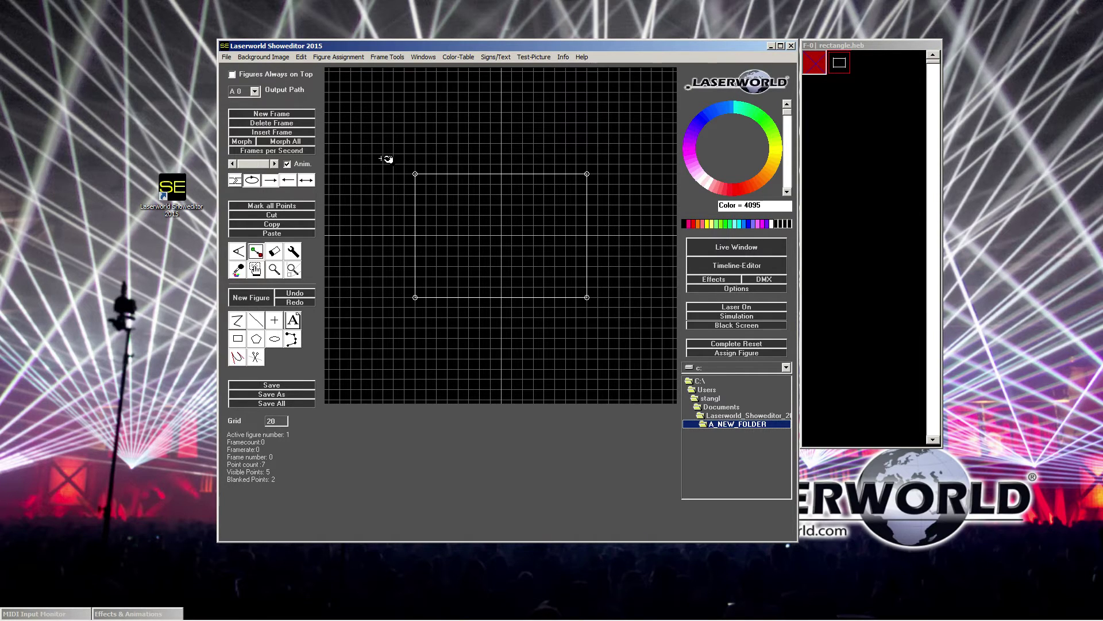
click(258, 257)
click(692, 225)
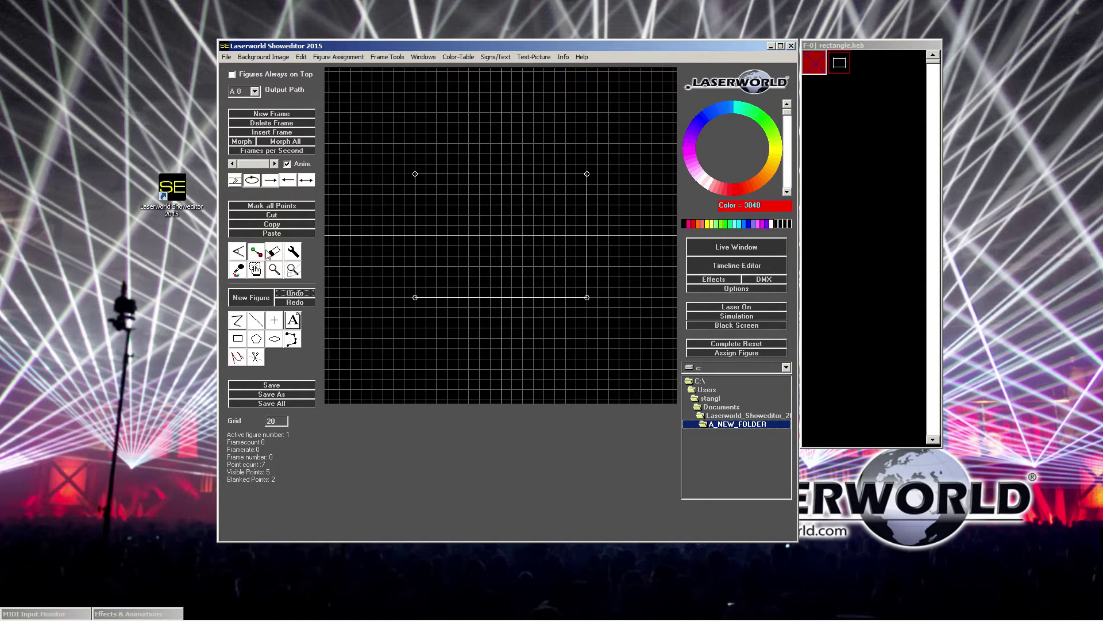
click(420, 173)
click(588, 298)
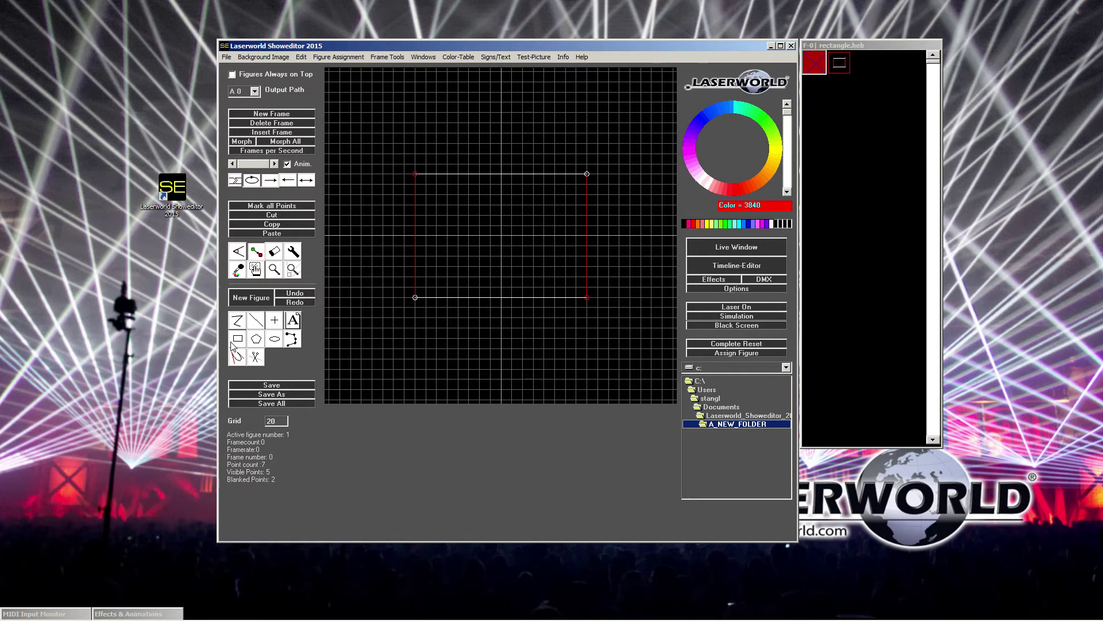
Step: Add white points (color 4095) on the rectangle's upper-left and lower-right corners
click(276, 322)
click(769, 223)
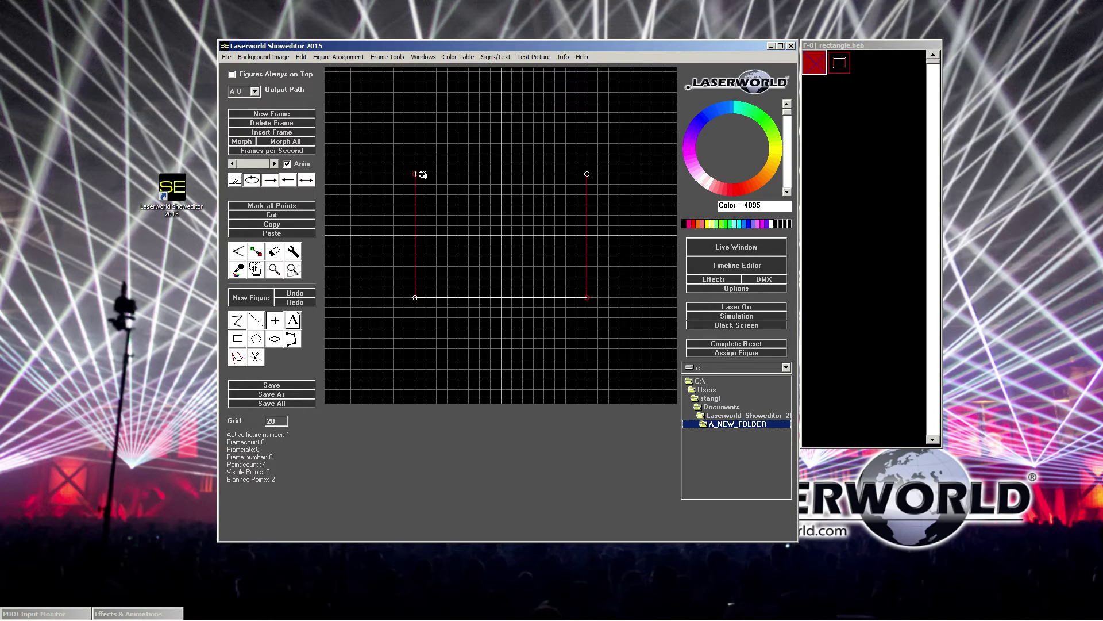
click(586, 297)
Step: Save the edited rectangle figure and reload it into the drawing grid
click(842, 68)
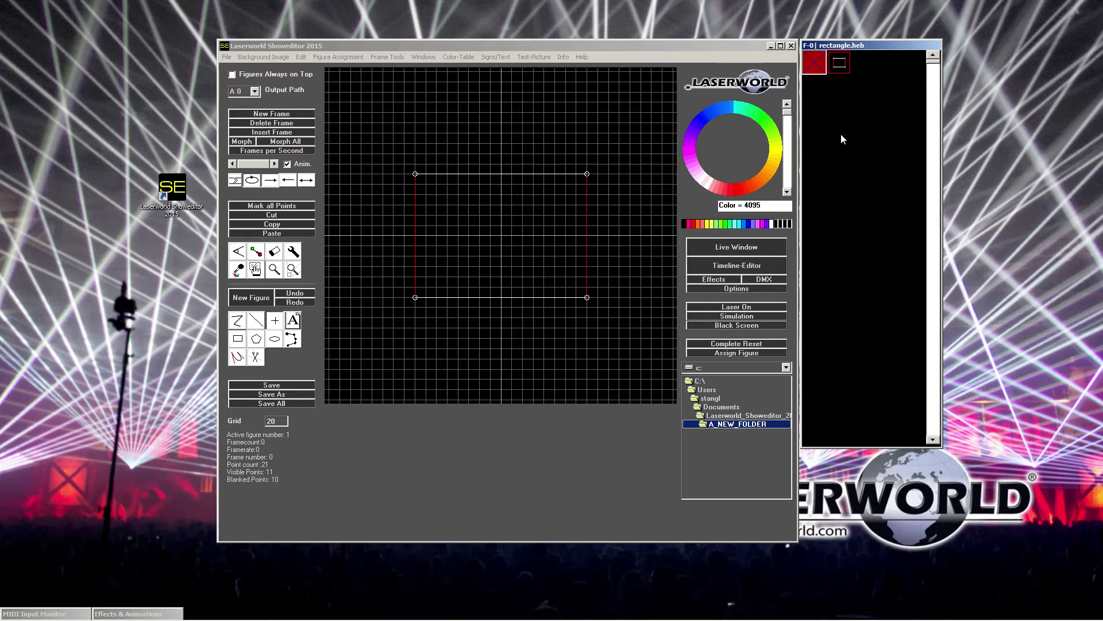
click(283, 386)
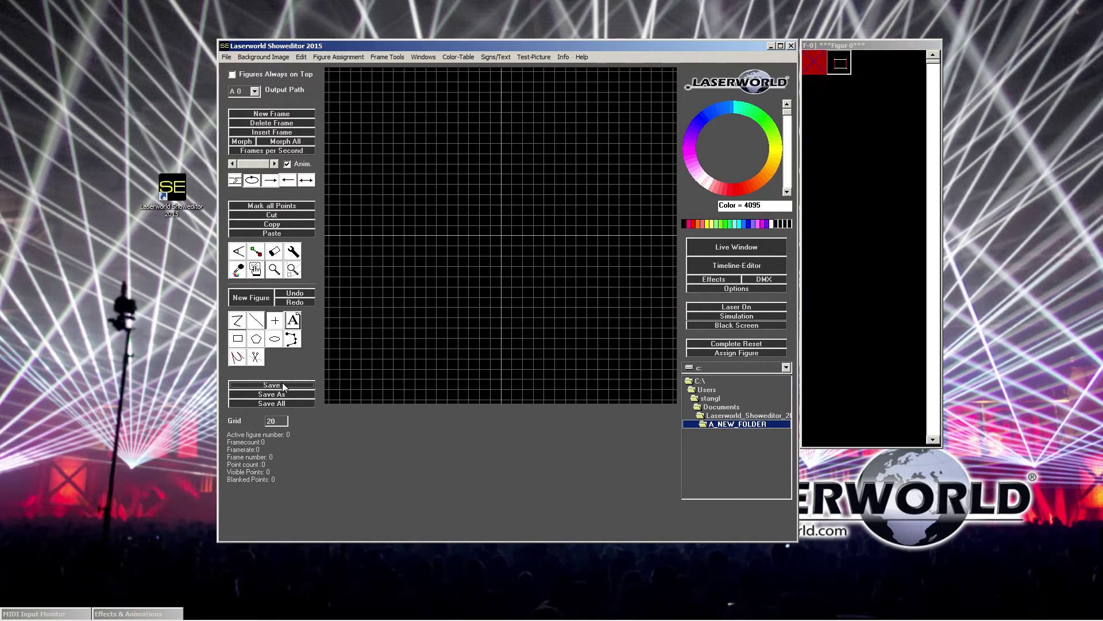
click(843, 68)
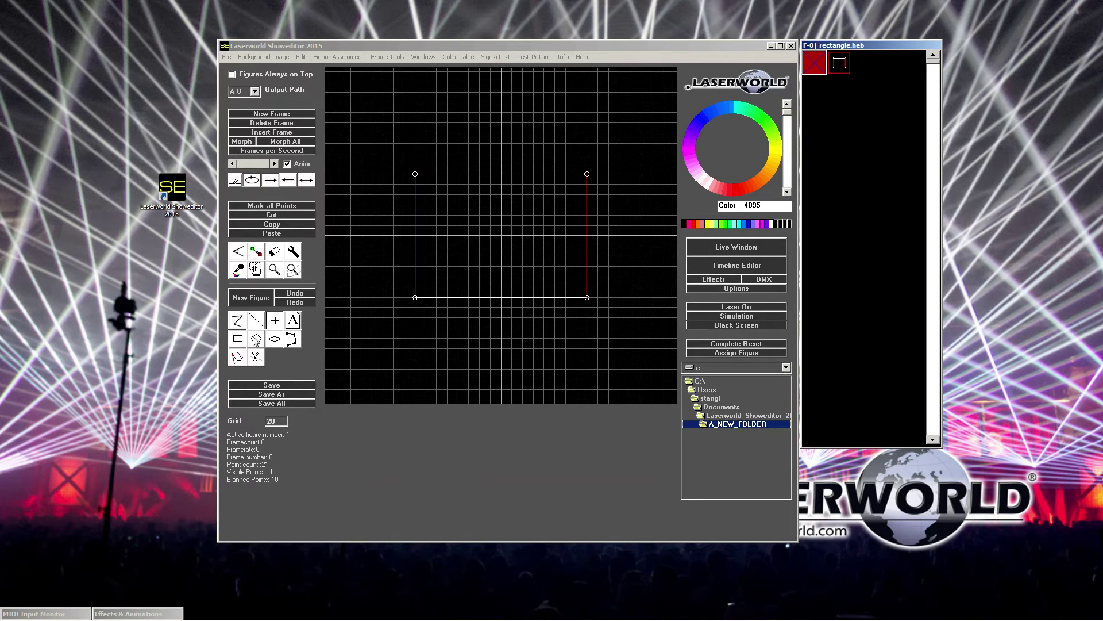
click(446, 450)
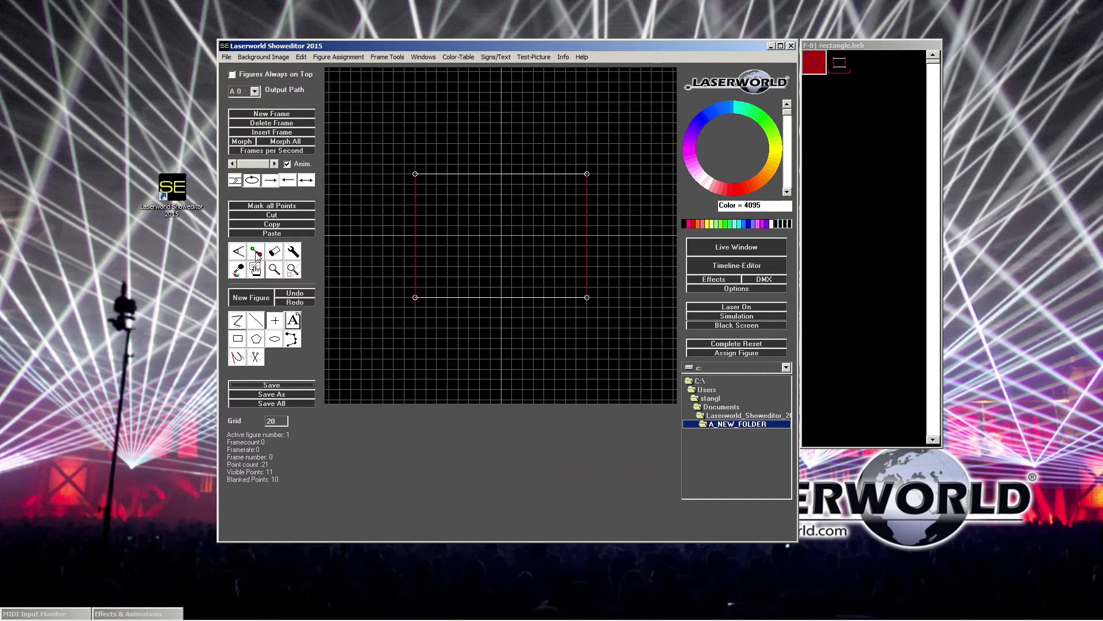
Step: Set the Polygon tool to 50 corners
click(258, 343)
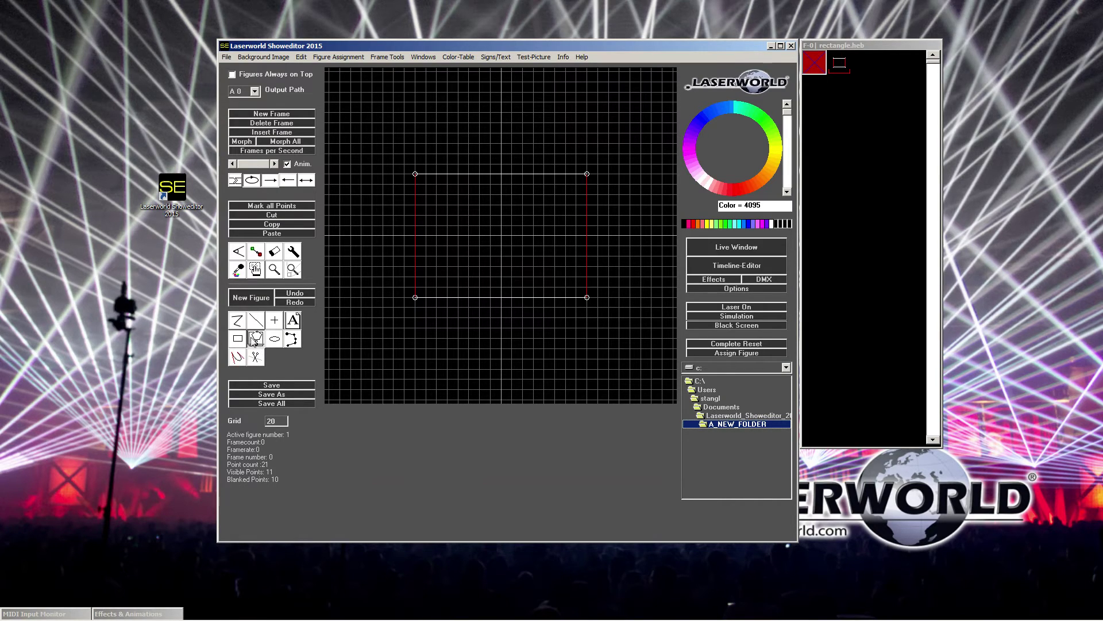
click(256, 340)
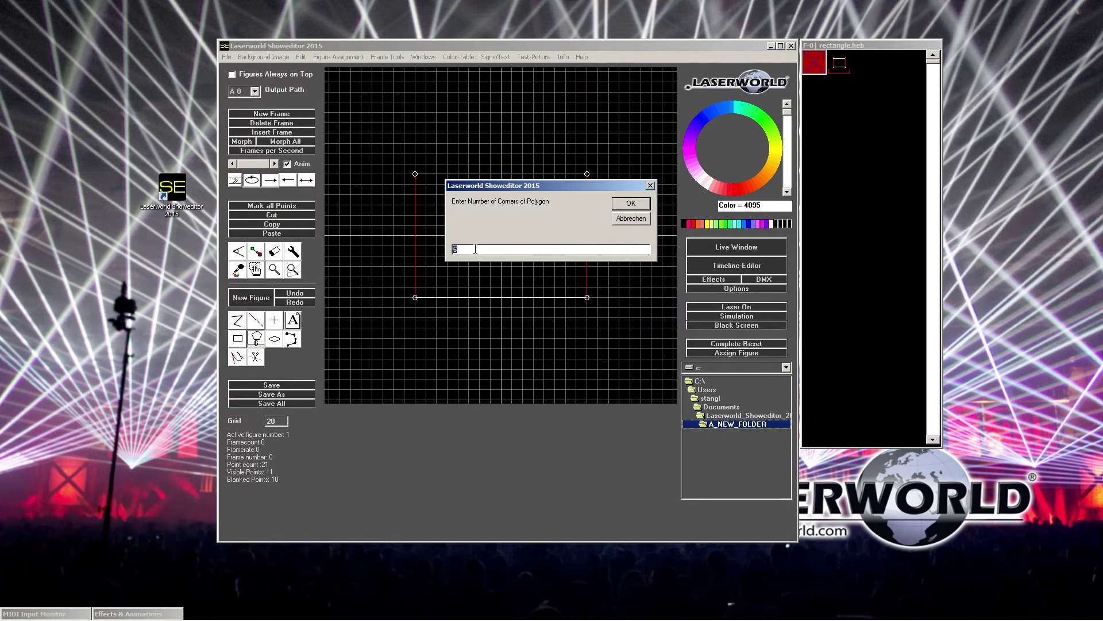
text(50)
click(631, 204)
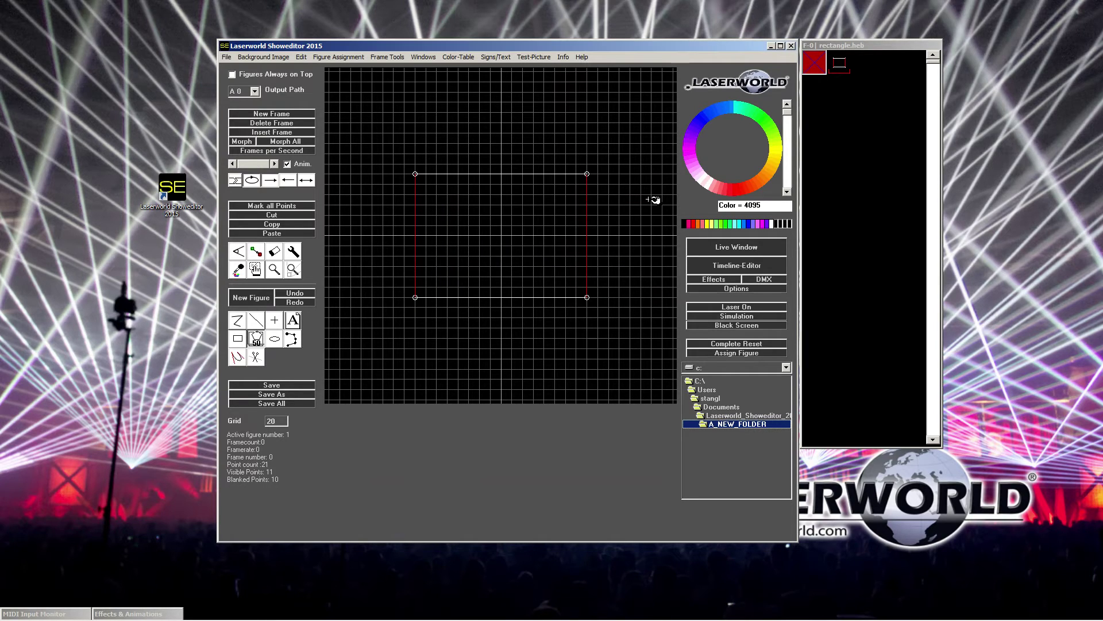
Step: Start a new figure and draw a 50-corner polygon circle in the grid's upper-left area, accepting 50 overlapping edges
click(255, 294)
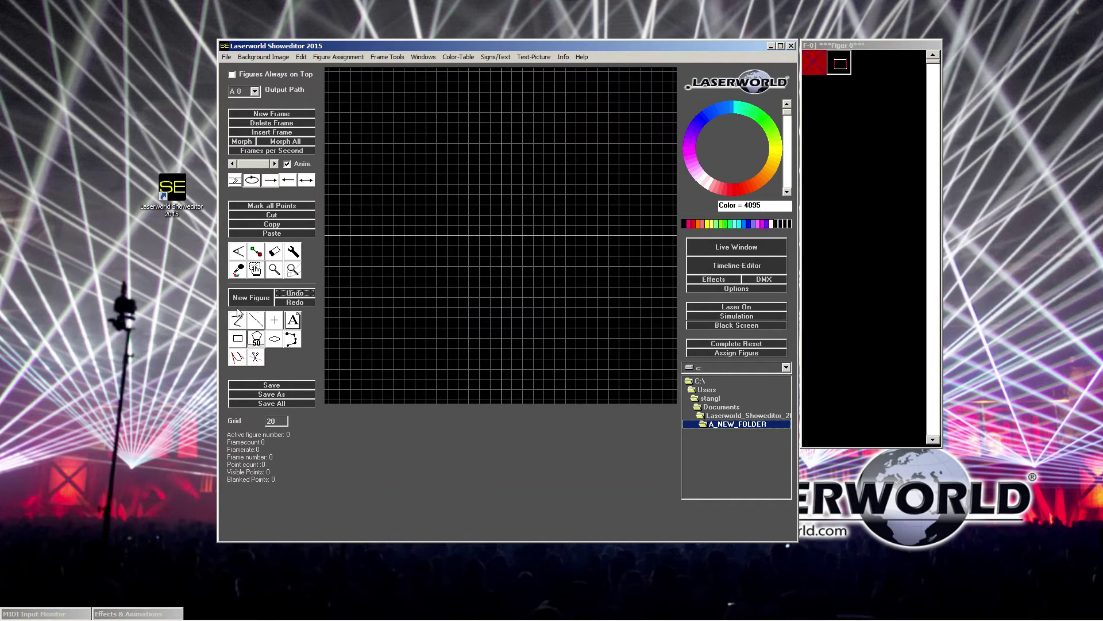
click(257, 340)
drag(414, 164, 483, 223)
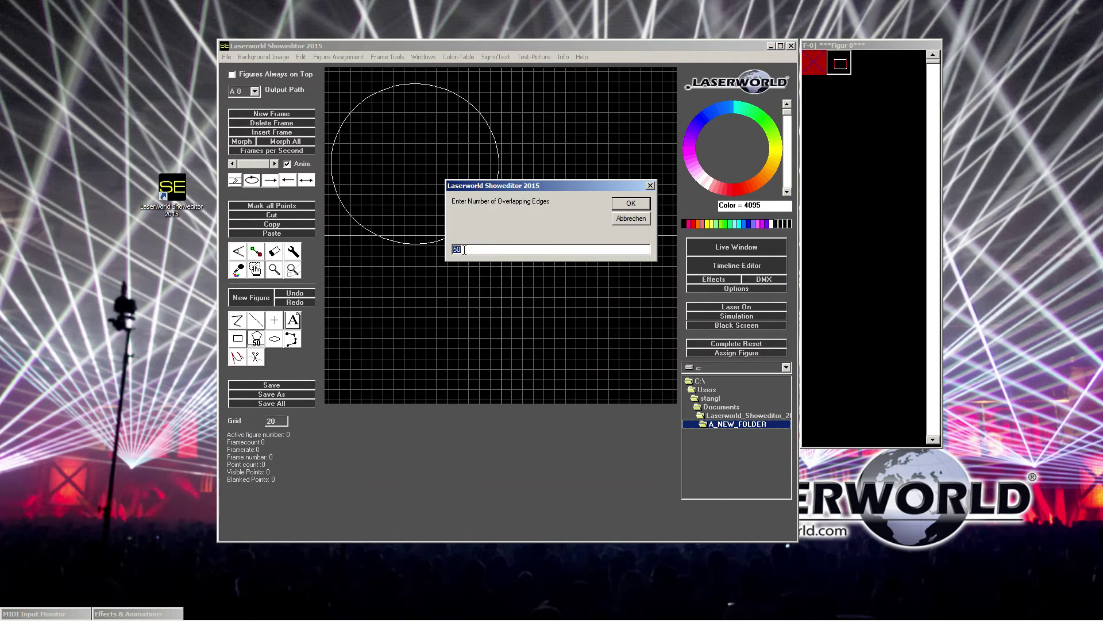
click(631, 205)
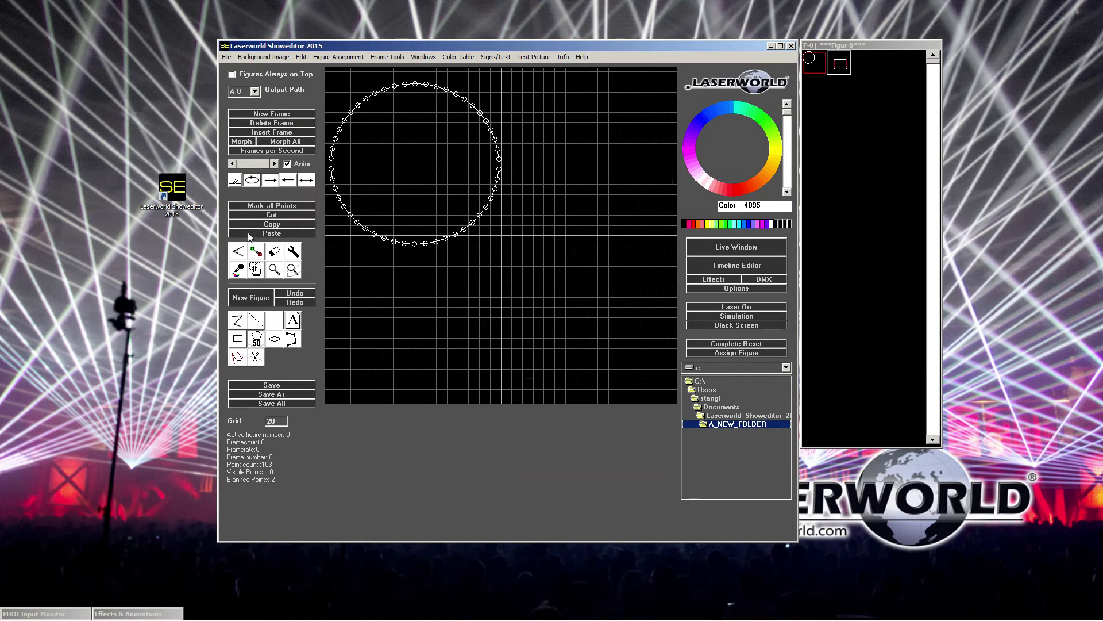
Step: Select all points of the circle and move it to the center of the drawing grid
click(257, 272)
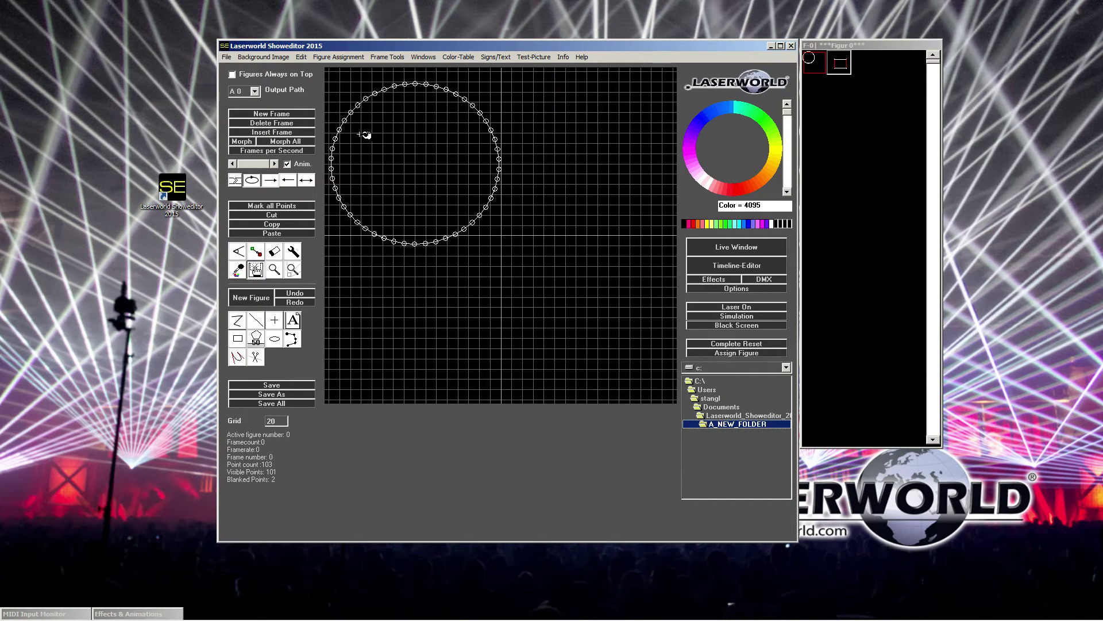
drag(333, 70, 524, 280)
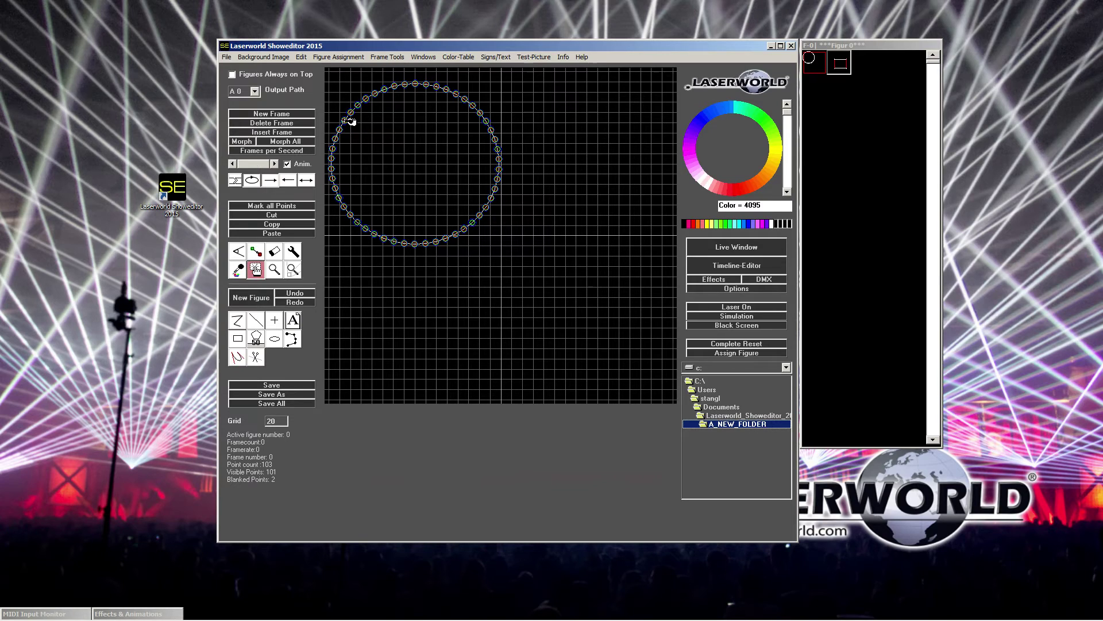
drag(351, 121, 455, 183)
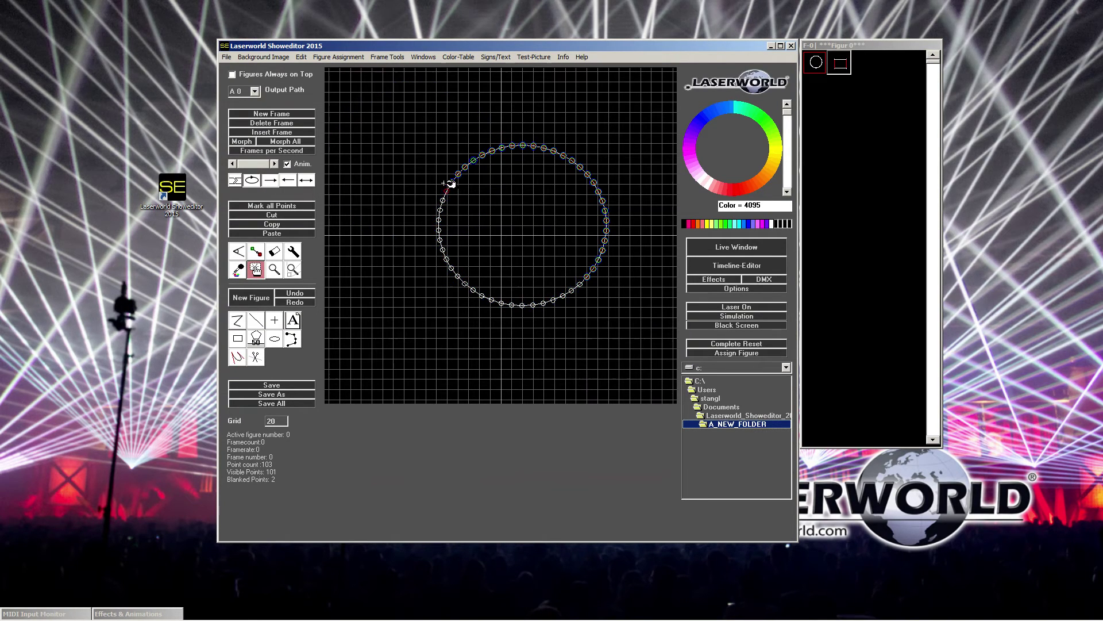
mouse_move(433, 175)
mouse_down()
mouse_move(433, 164)
mouse_move(448, 183)
mouse_up()
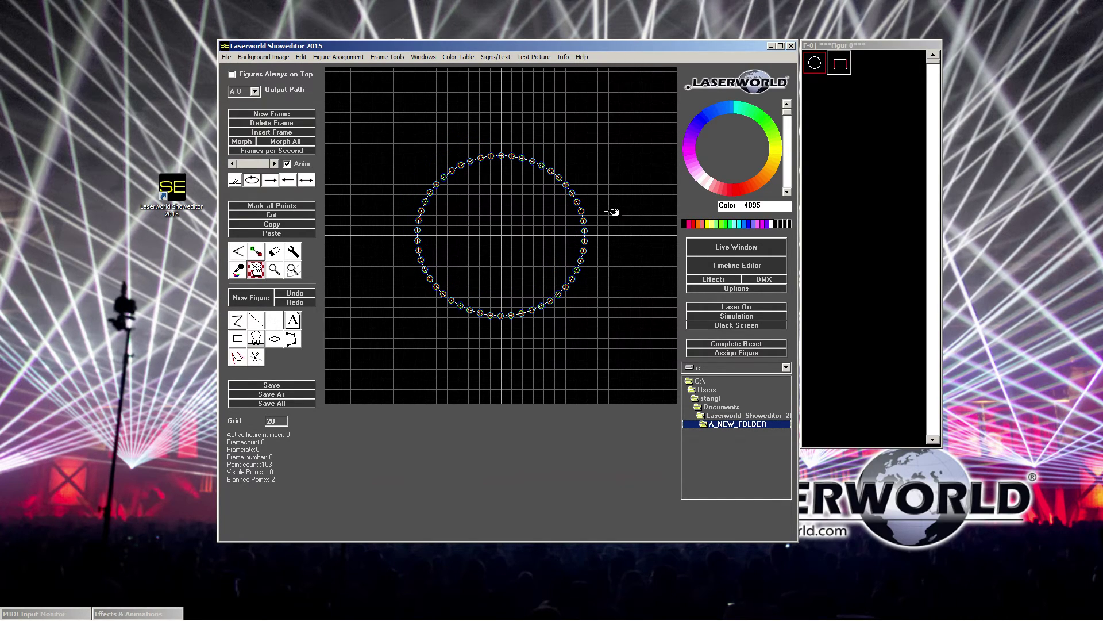
Step: Color the right-hand arc of the circle yellow (color 4080)
drag(545, 156, 587, 204)
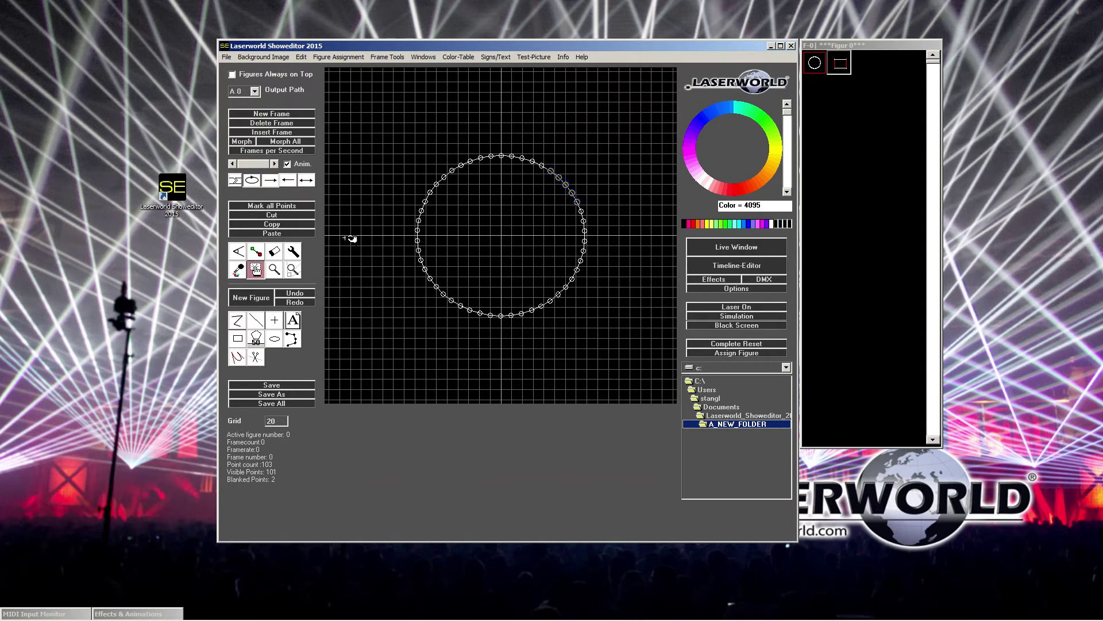
click(255, 251)
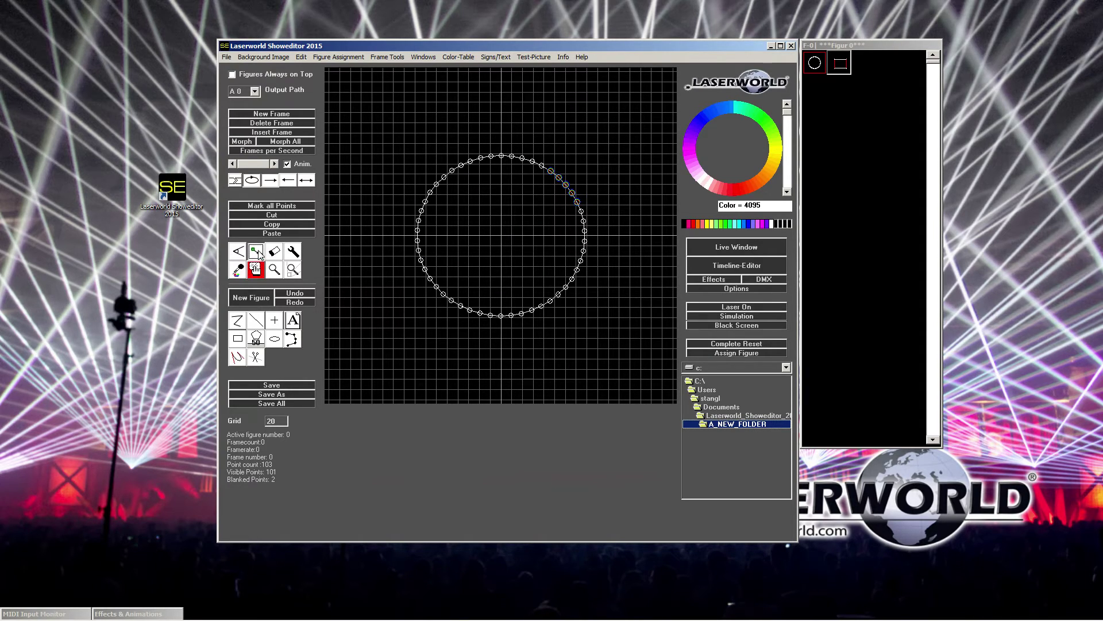
click(706, 224)
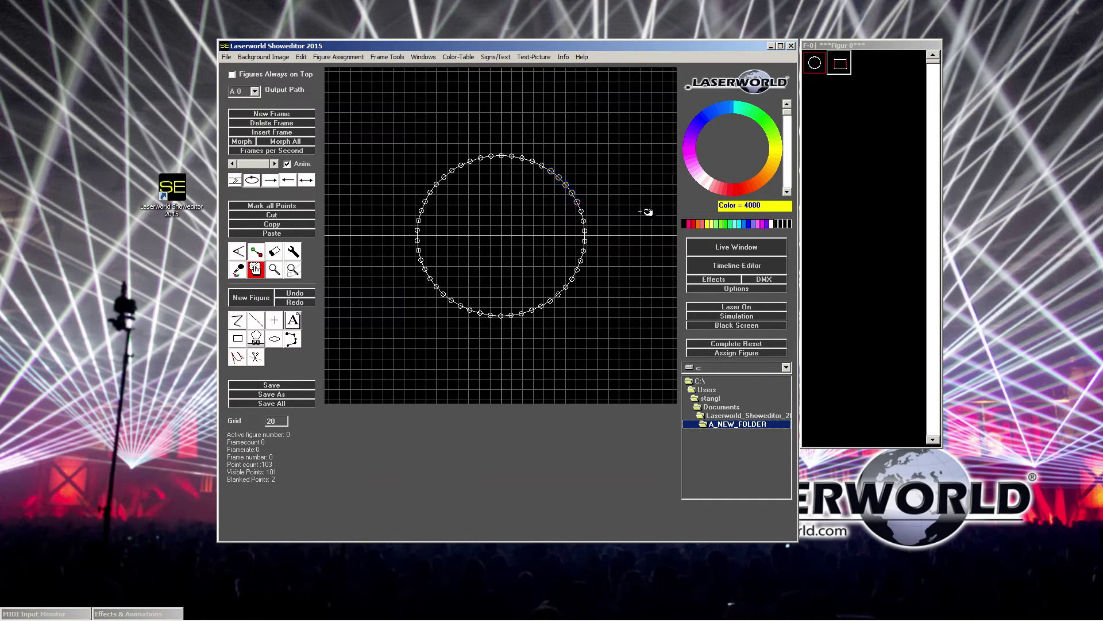
click(561, 171)
mouse_move(598, 205)
mouse_down()
mouse_move(586, 274)
mouse_move(571, 288)
mouse_move(596, 197)
mouse_move(581, 207)
mouse_up()
Step: Color several separate short segments around the top, left and bottom of the circle red (color 3840)
click(691, 225)
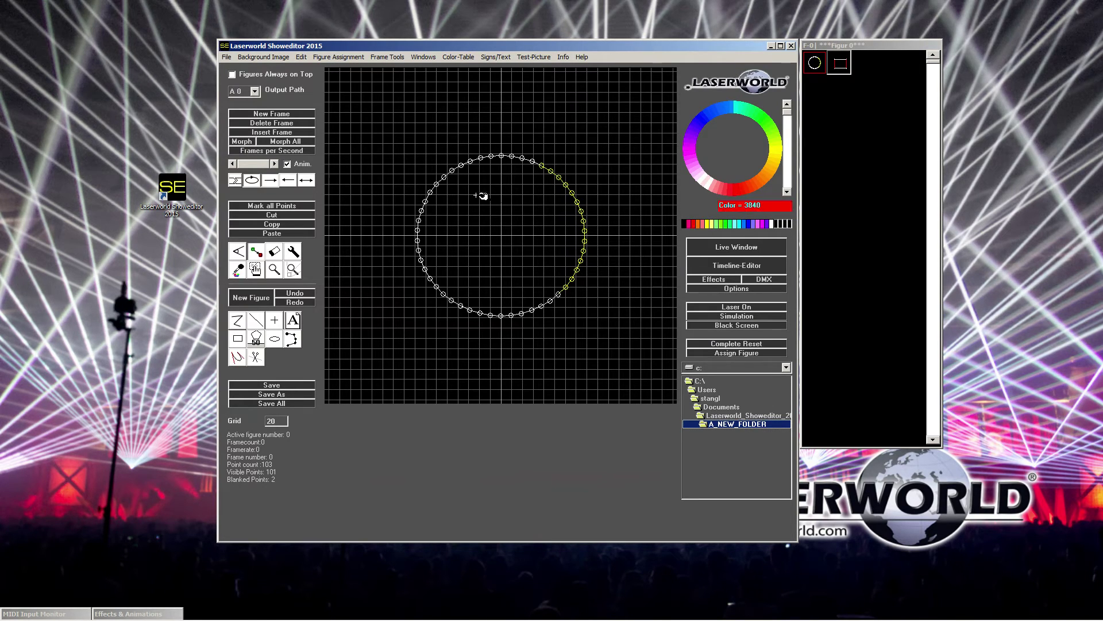
drag(431, 191, 426, 202)
click(436, 286)
click(478, 312)
click(421, 247)
click(512, 157)
click(521, 313)
click(552, 301)
Step: Save the colored circle as multi-color-circle in A_NEW_FOLDER
click(279, 387)
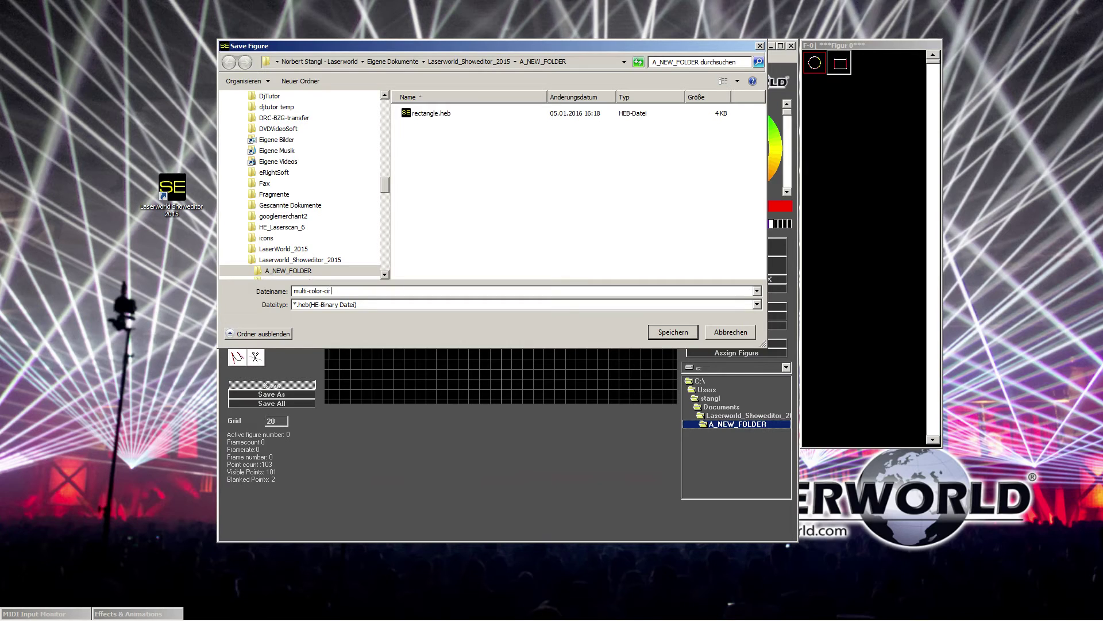
key(Return)
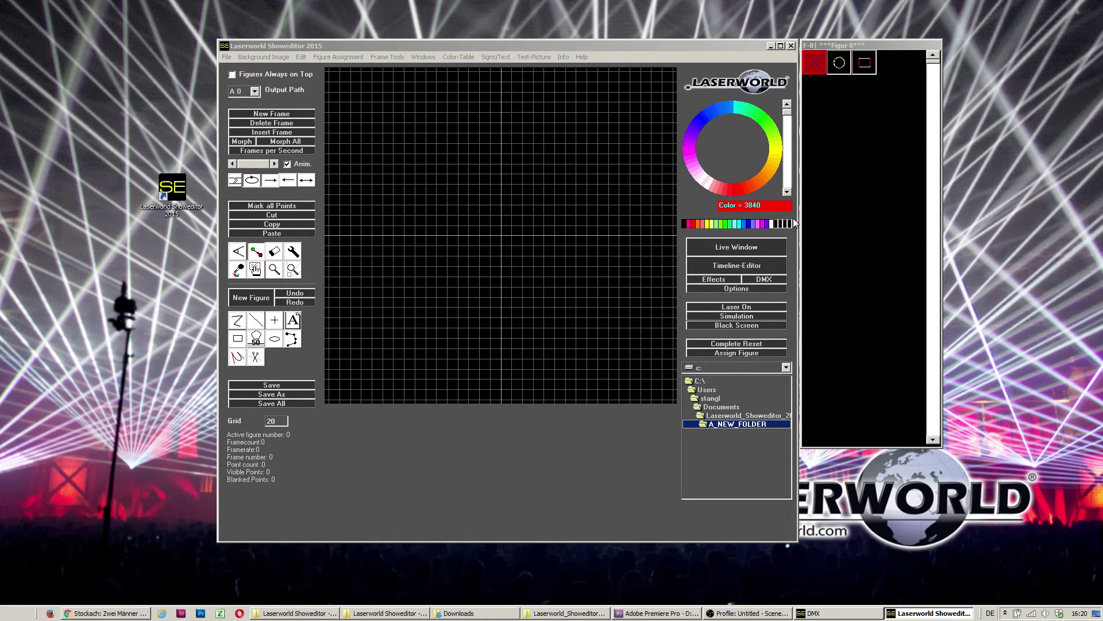
Step: Alternate between the saved circle and rectangle figures to compare them in the drawing grid
click(857, 68)
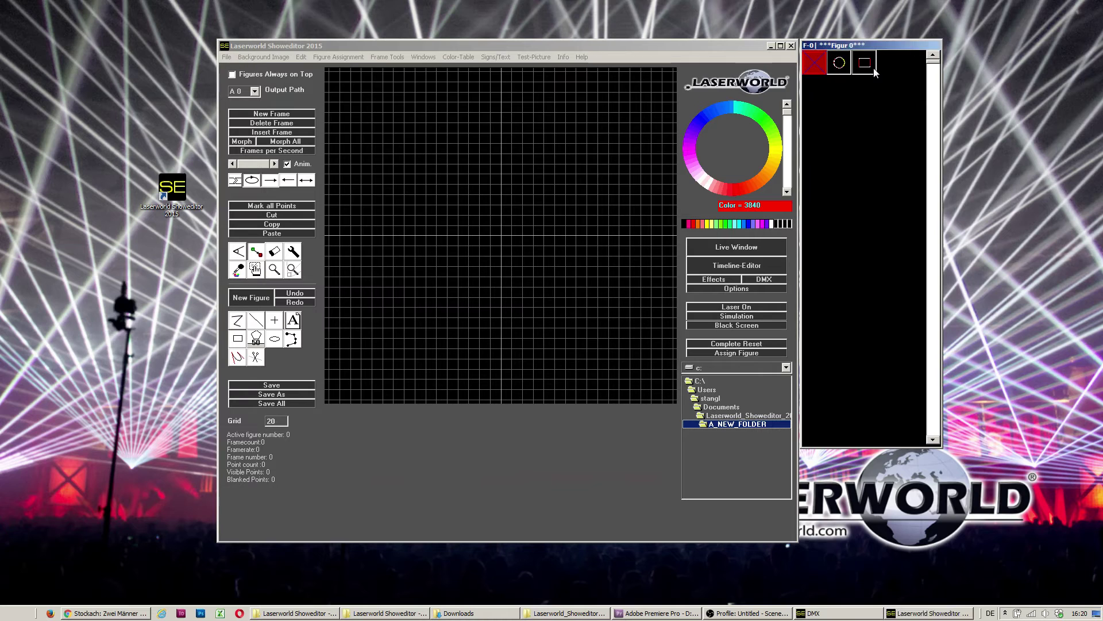
click(843, 68)
click(865, 67)
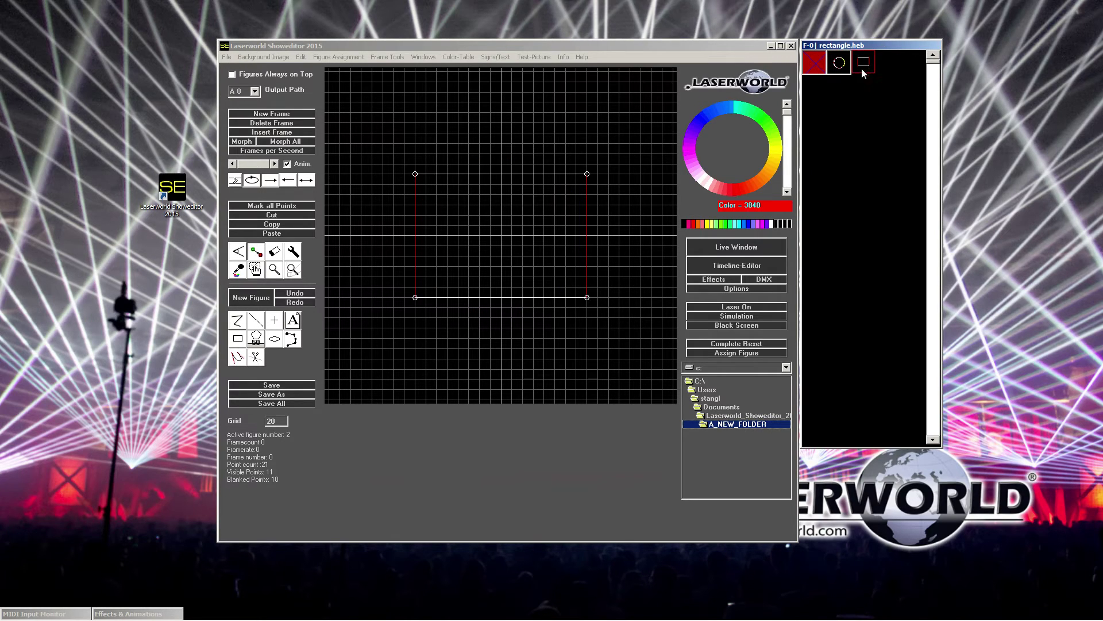
click(839, 67)
click(864, 67)
click(840, 67)
click(862, 66)
click(840, 66)
click(864, 66)
click(840, 67)
click(866, 67)
click(841, 66)
click(864, 67)
click(840, 67)
click(864, 66)
click(840, 67)
click(863, 67)
click(841, 66)
click(864, 67)
click(841, 66)
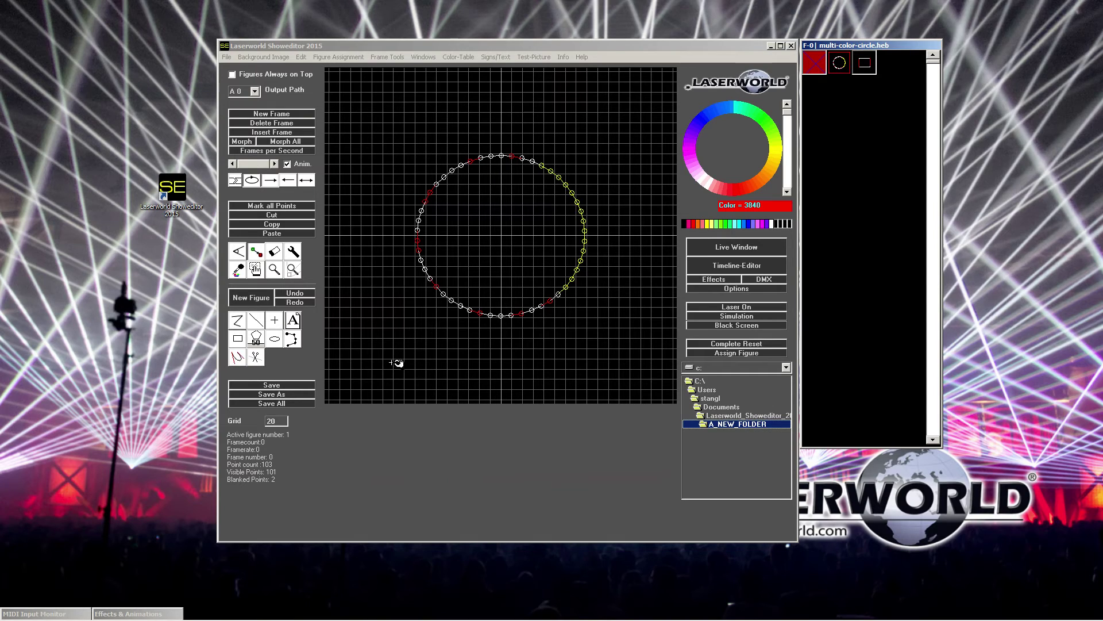
Step: Set the grid value to 5 and save the multi-color circle figure again
double_click(275, 421)
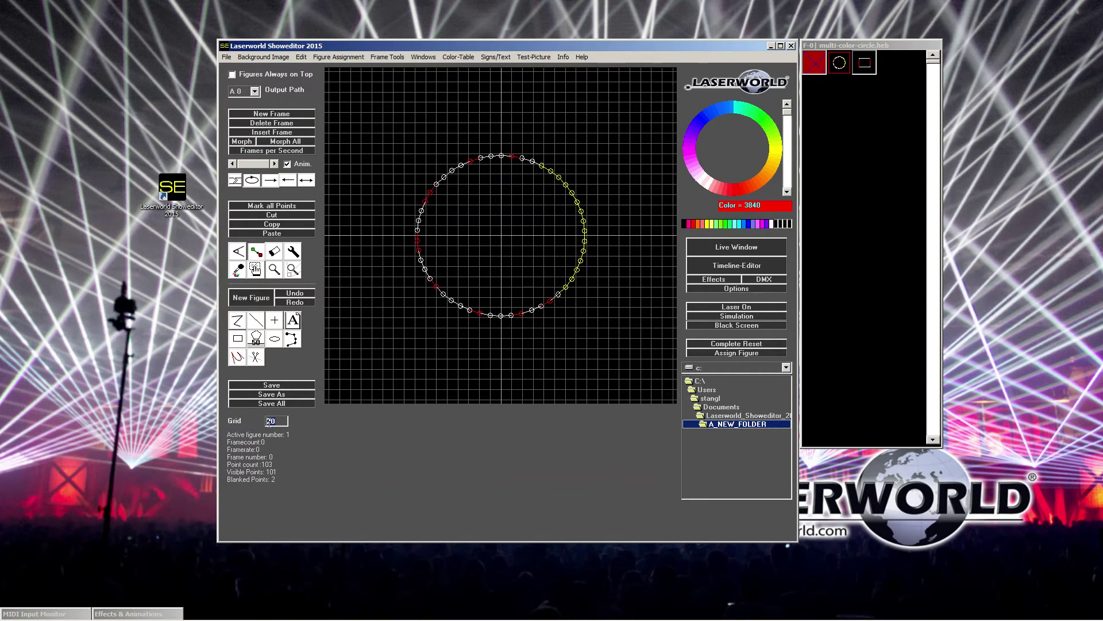
text(2)
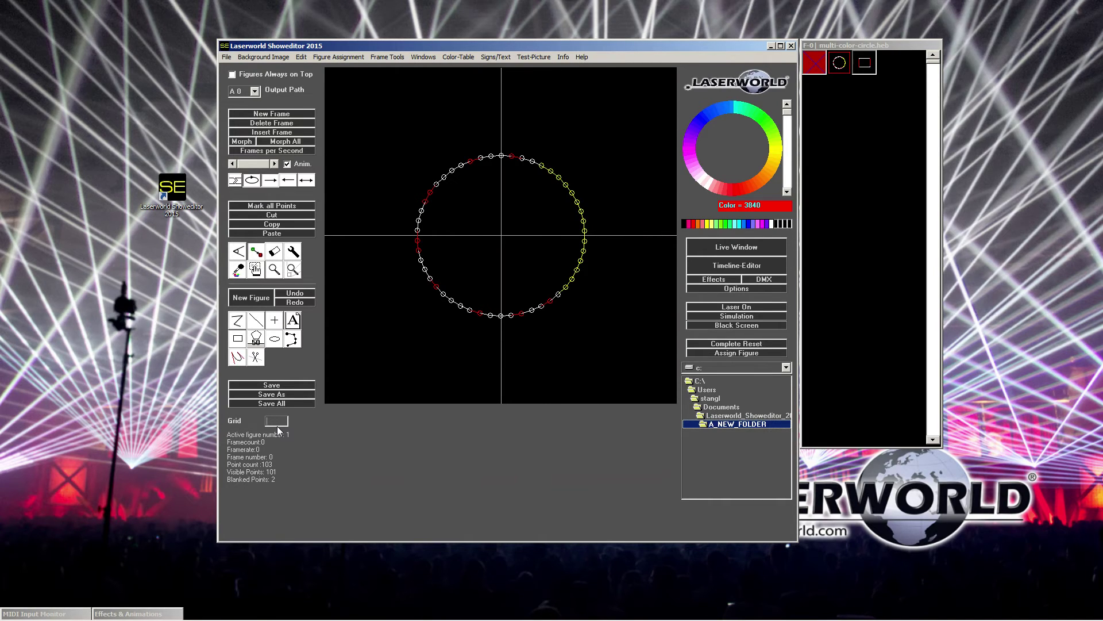
text(5)
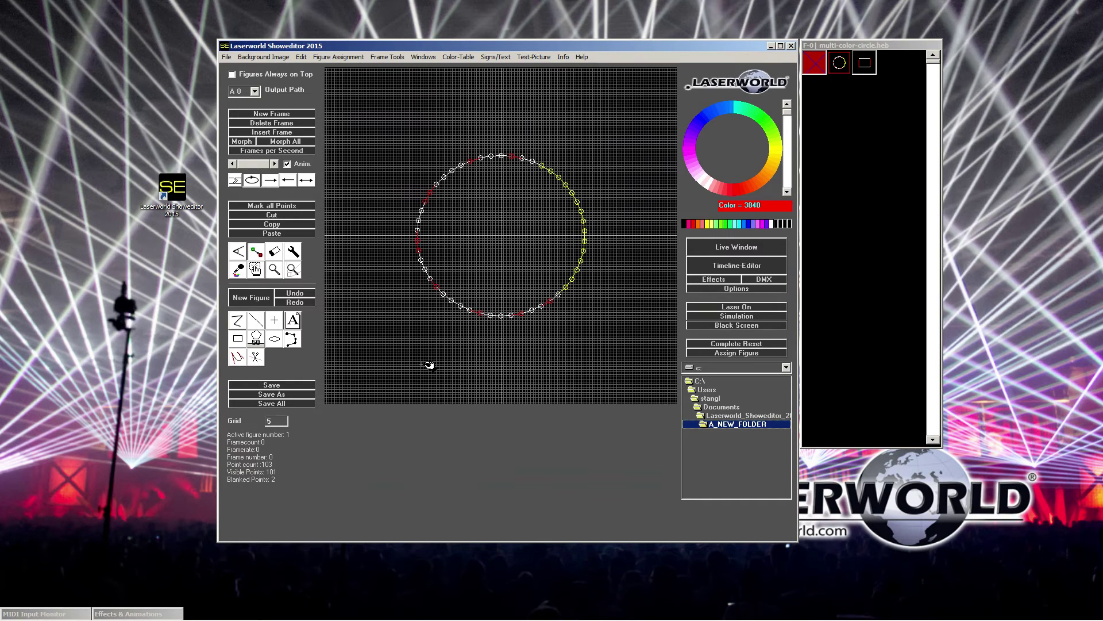
click(284, 385)
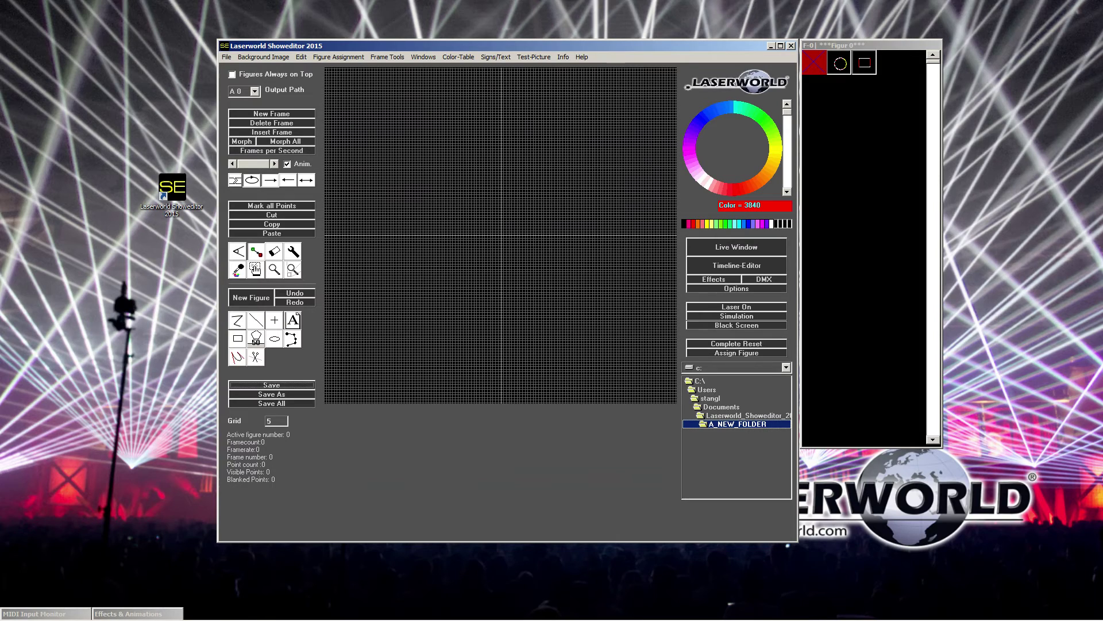
Step: Load the rectangle figure, add a new frame and go to frame 1
click(836, 71)
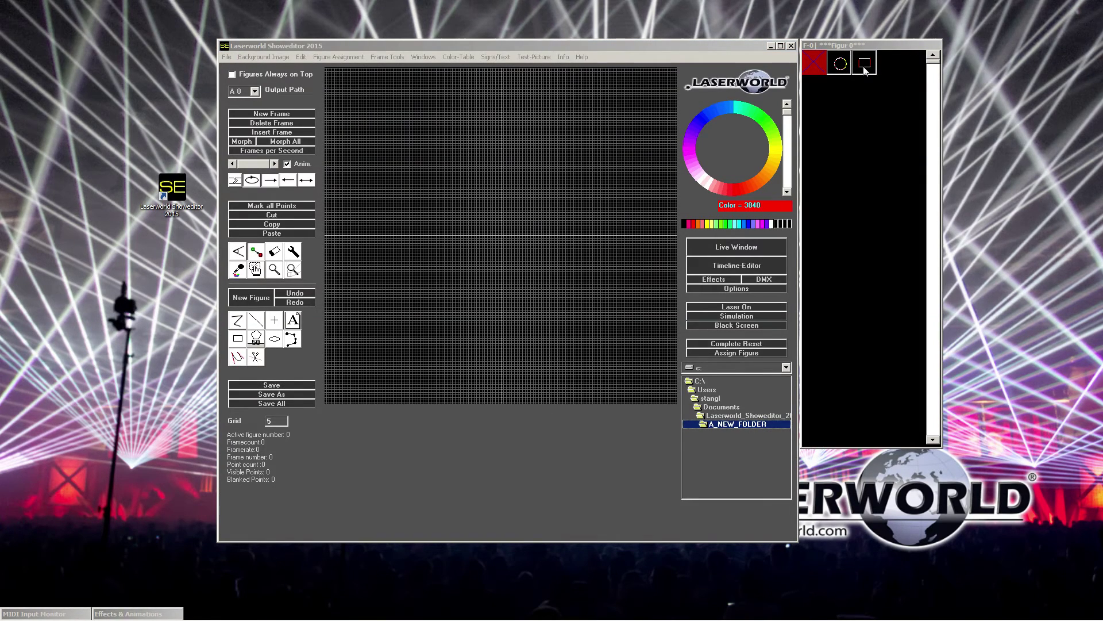
click(865, 67)
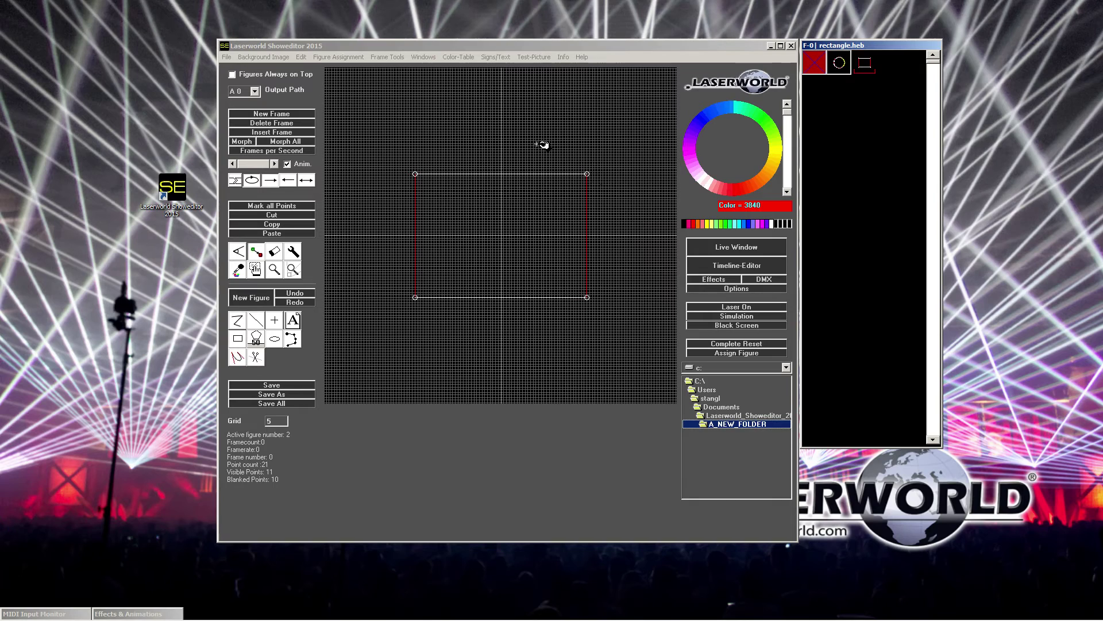
click(271, 115)
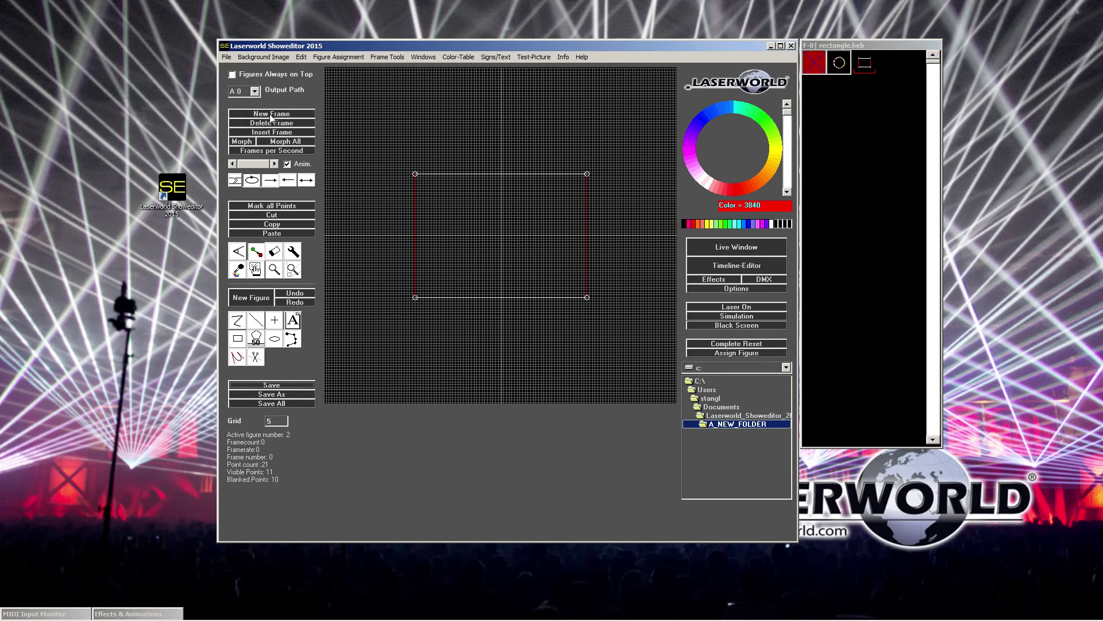
click(275, 165)
click(275, 165)
Step: Move the rectangle's upper-left and lower-right corner points inward in frame 1 to form a slanted quadrilateral
click(256, 270)
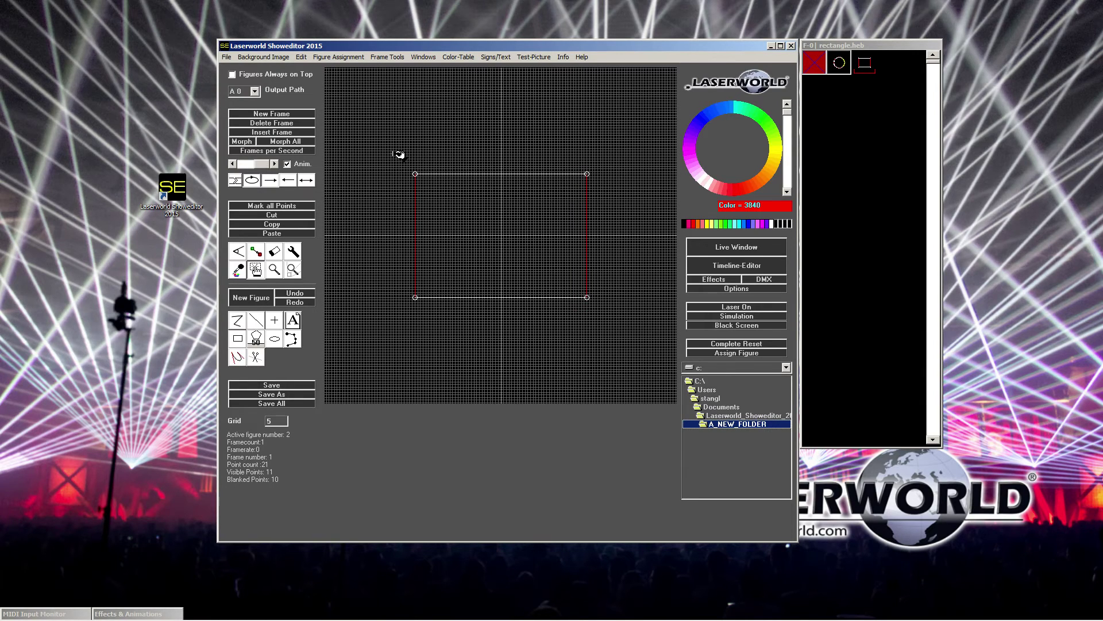
click(414, 174)
drag(424, 176, 475, 222)
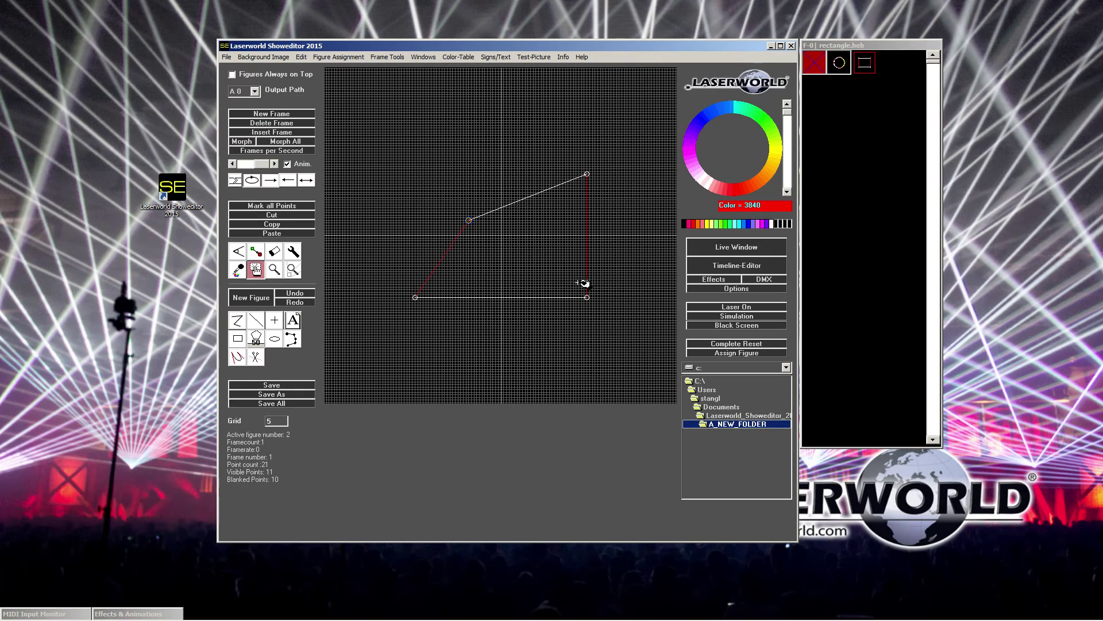
click(592, 299)
drag(594, 299, 562, 239)
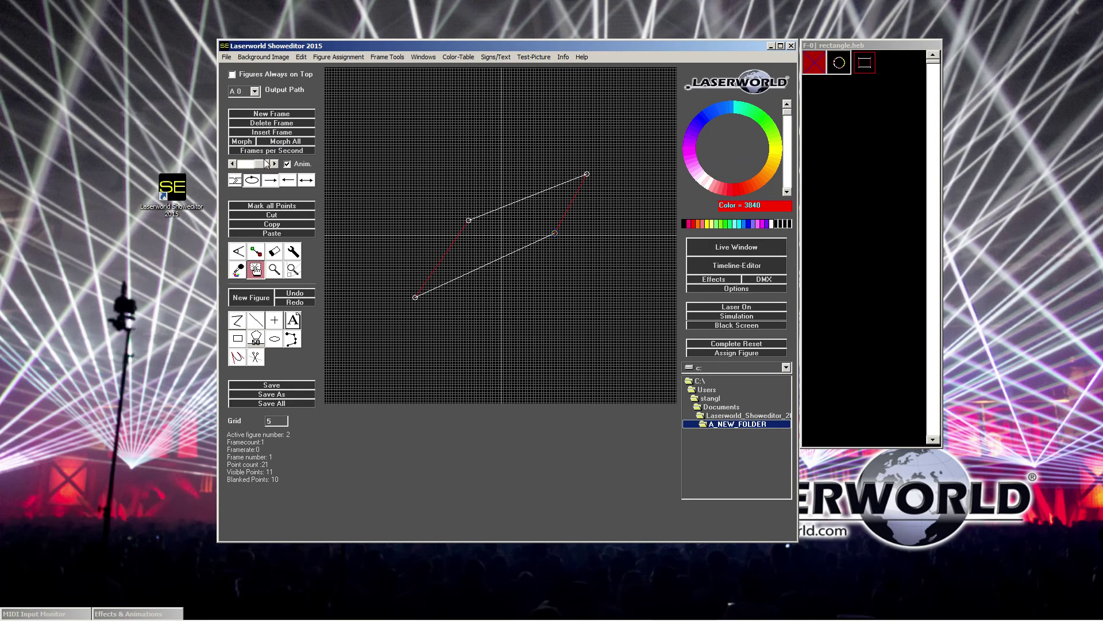
Step: Add another frame and move all four corner points in frame 2 to form a narrow, irregular quadrilateral
click(268, 115)
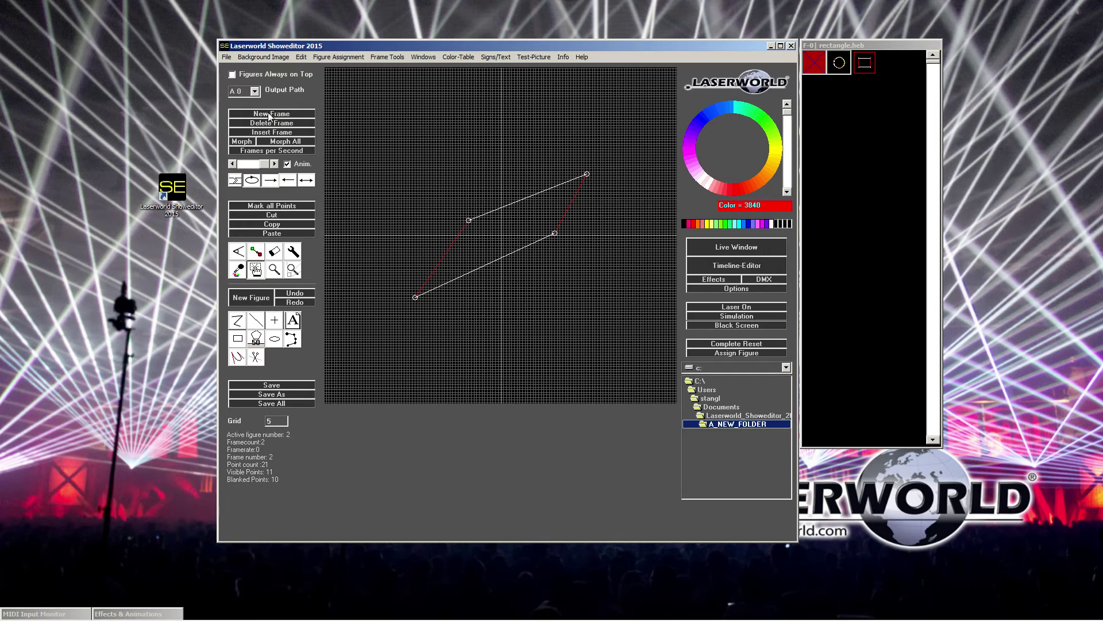
click(256, 168)
drag(256, 167, 265, 167)
drag(466, 218, 488, 115)
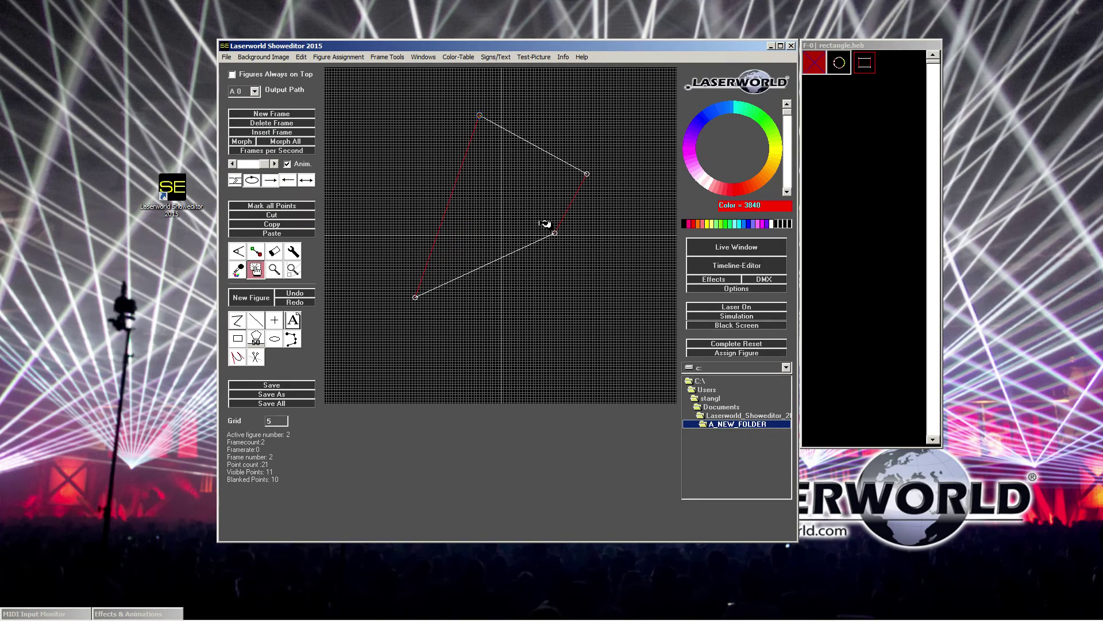
drag(561, 234, 490, 328)
drag(416, 297, 492, 218)
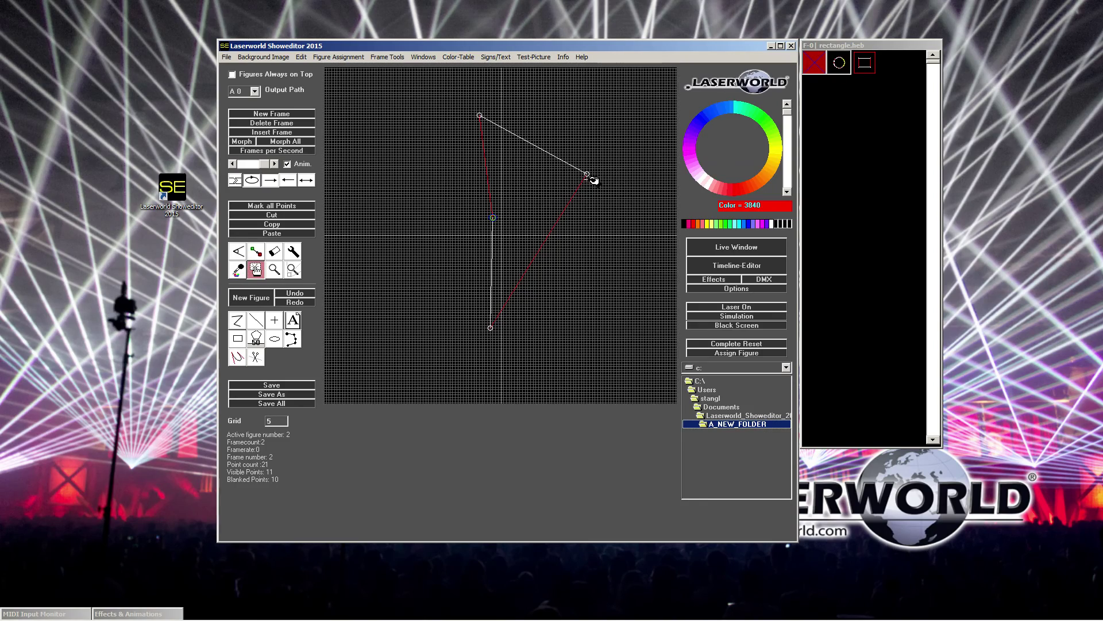
drag(595, 179, 422, 177)
Step: Save the animated figure under the new name rectangle_morph.heb
click(277, 394)
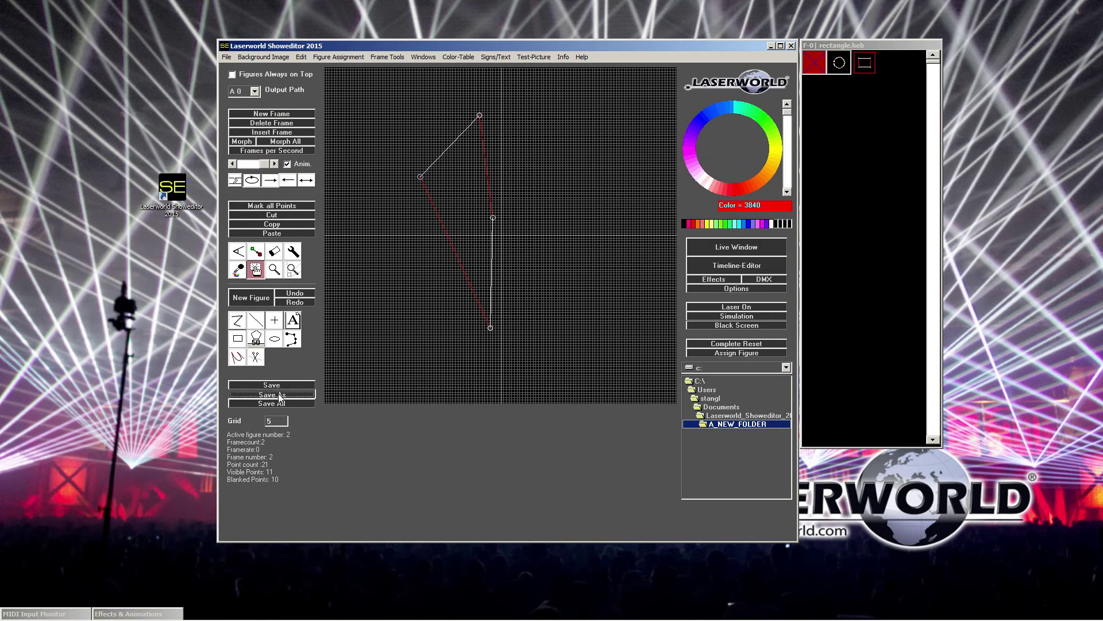
click(431, 127)
double_click(320, 291)
click(319, 291)
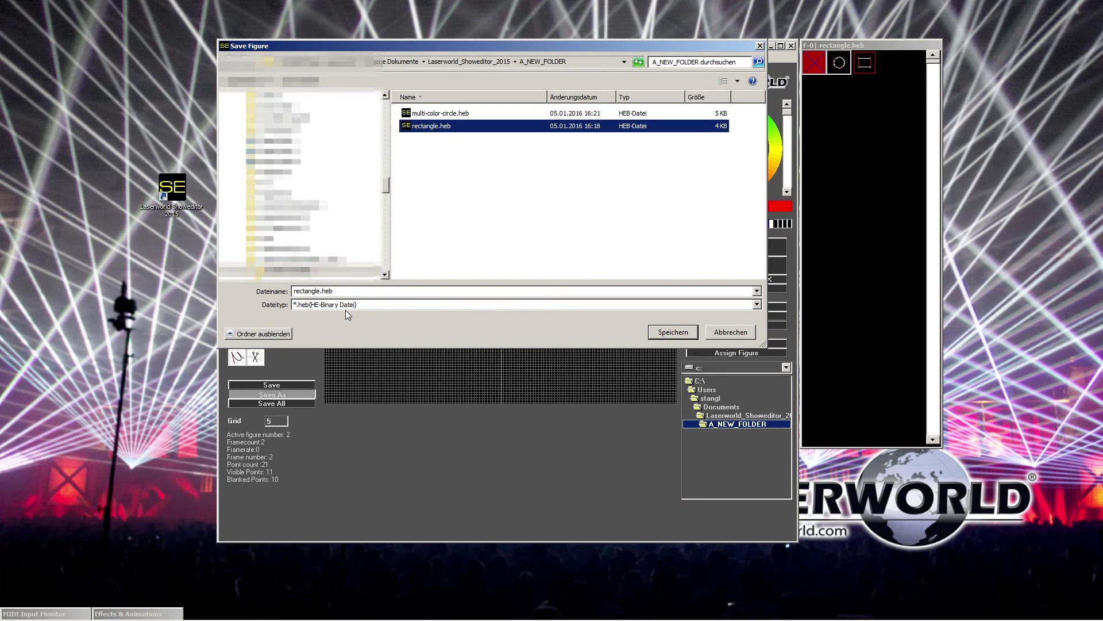
text(_morph)
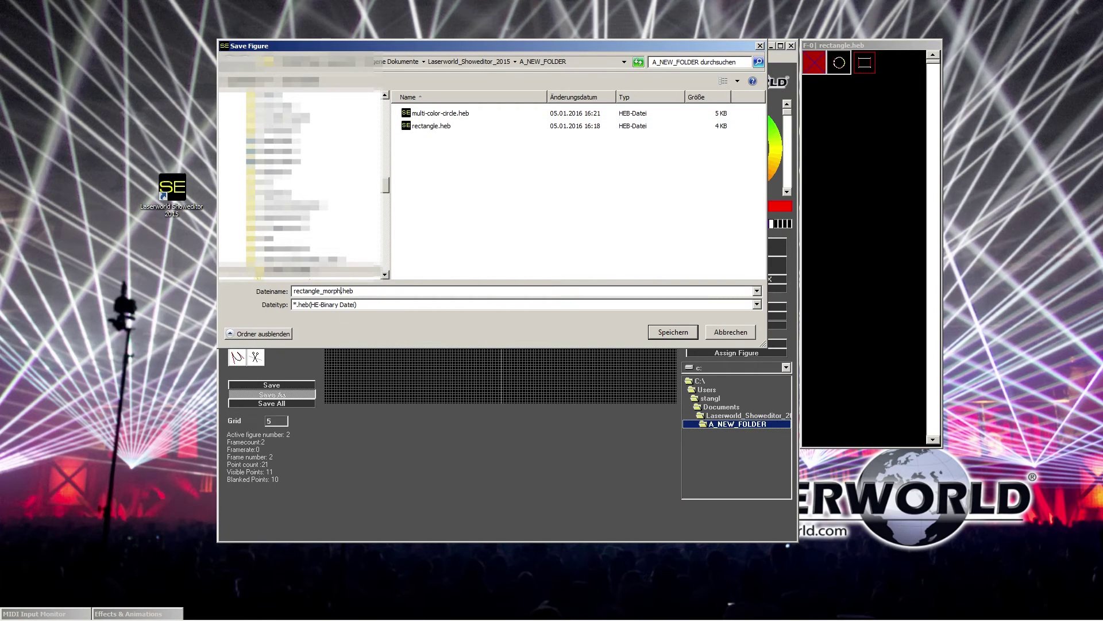
key(Return)
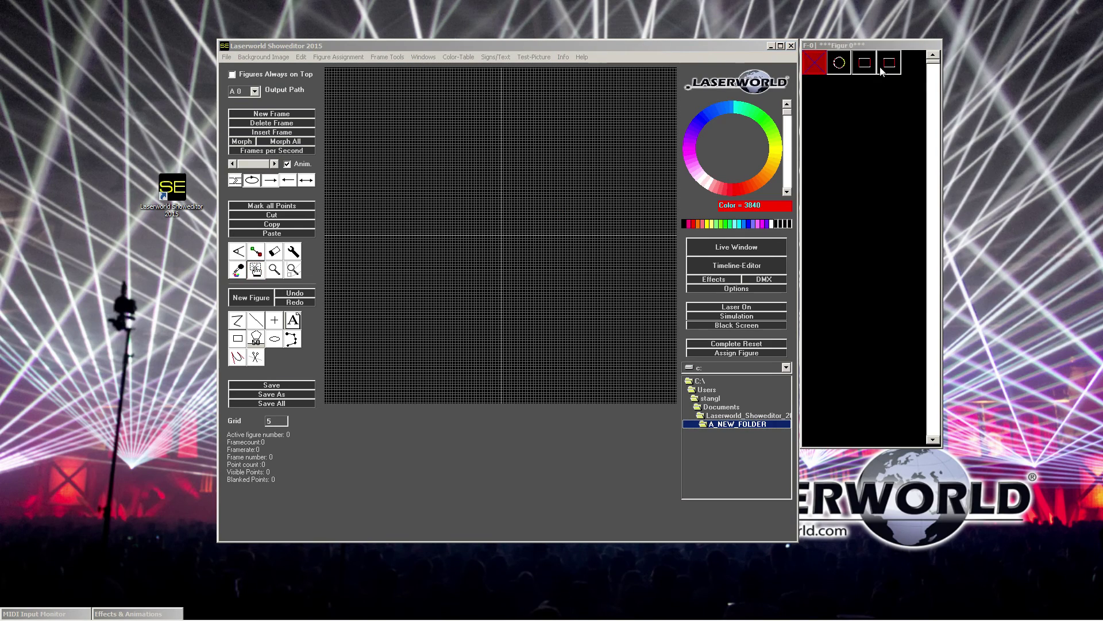
Step: Load the rectangle_morph figure, then select and copy all points of the rectangle in frame 0
click(872, 69)
click(869, 69)
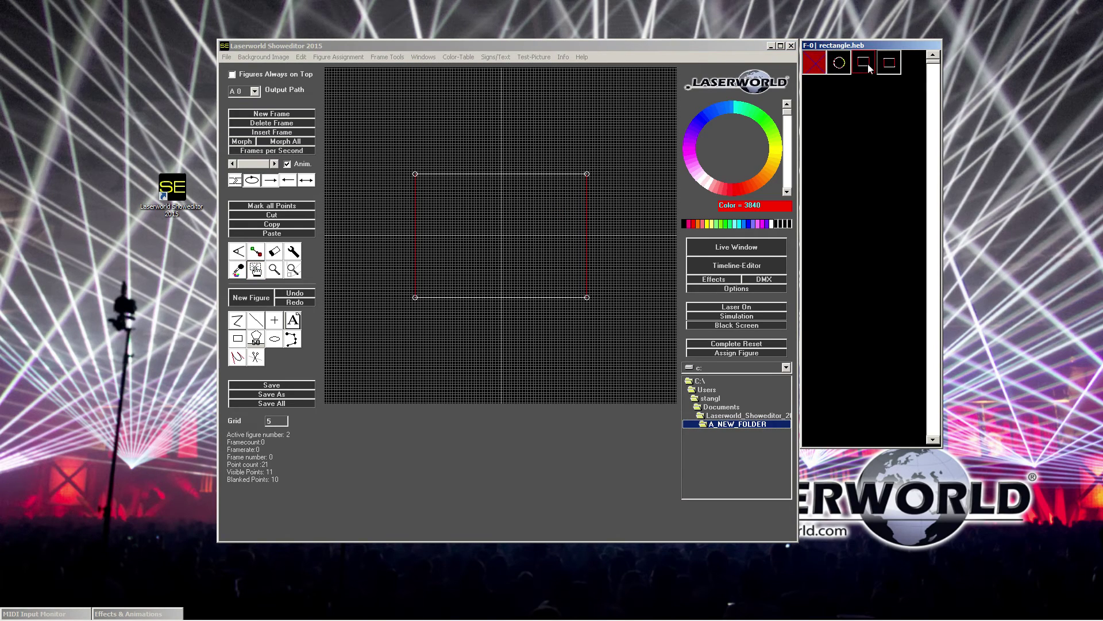
click(888, 67)
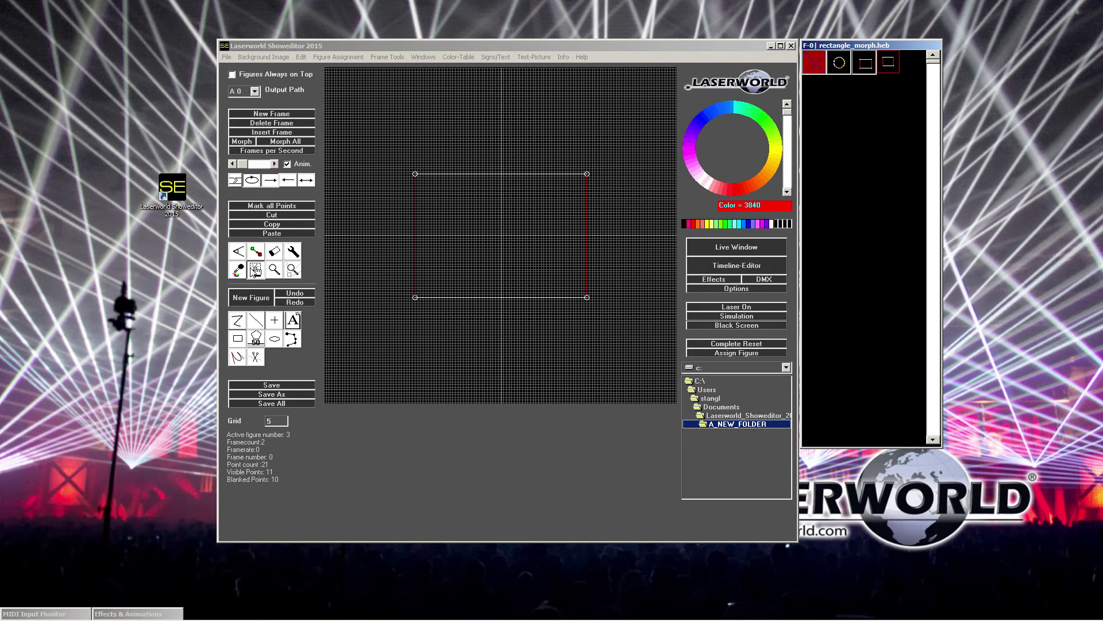
click(418, 189)
drag(417, 189, 647, 367)
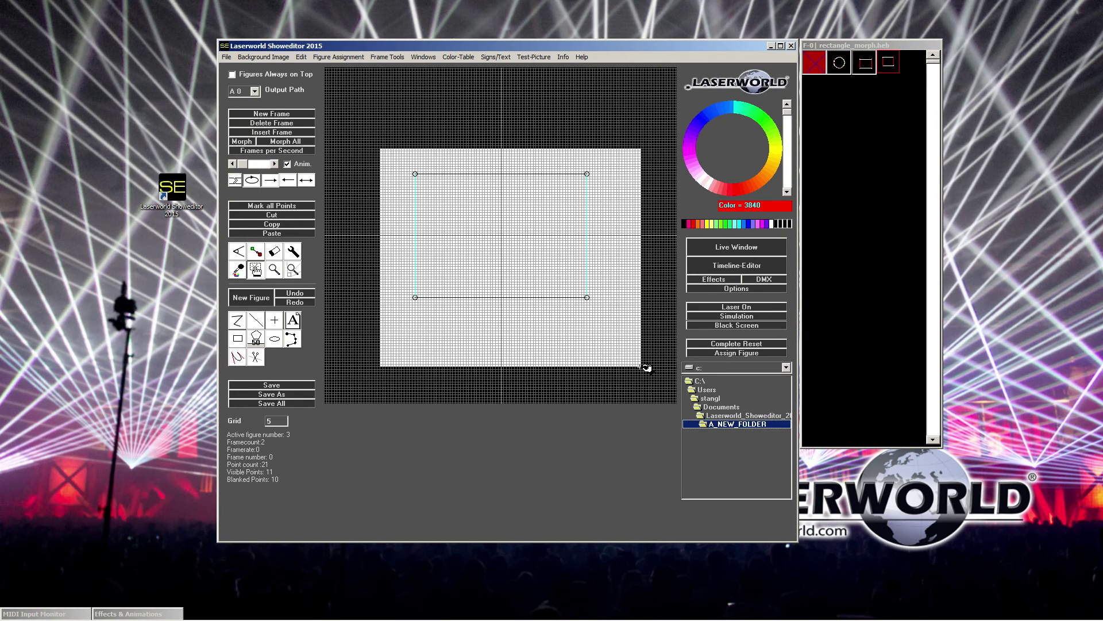
drag(646, 368, 646, 368)
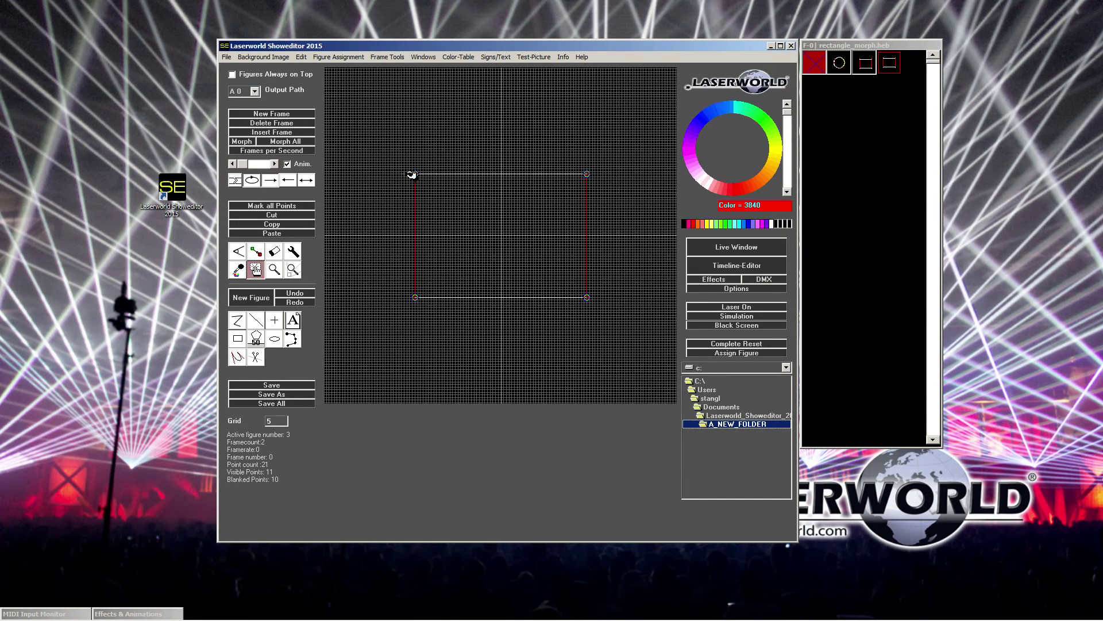
click(278, 225)
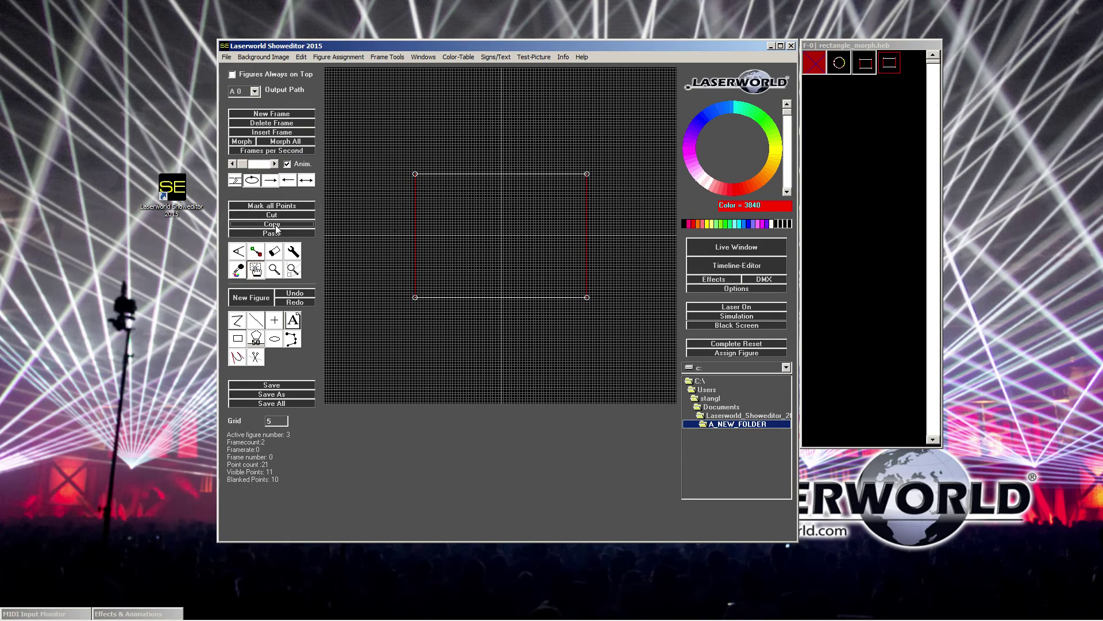
Step: Add a new frame after frame 2 and paste the copied rectangle into frame 3
click(266, 165)
click(266, 164)
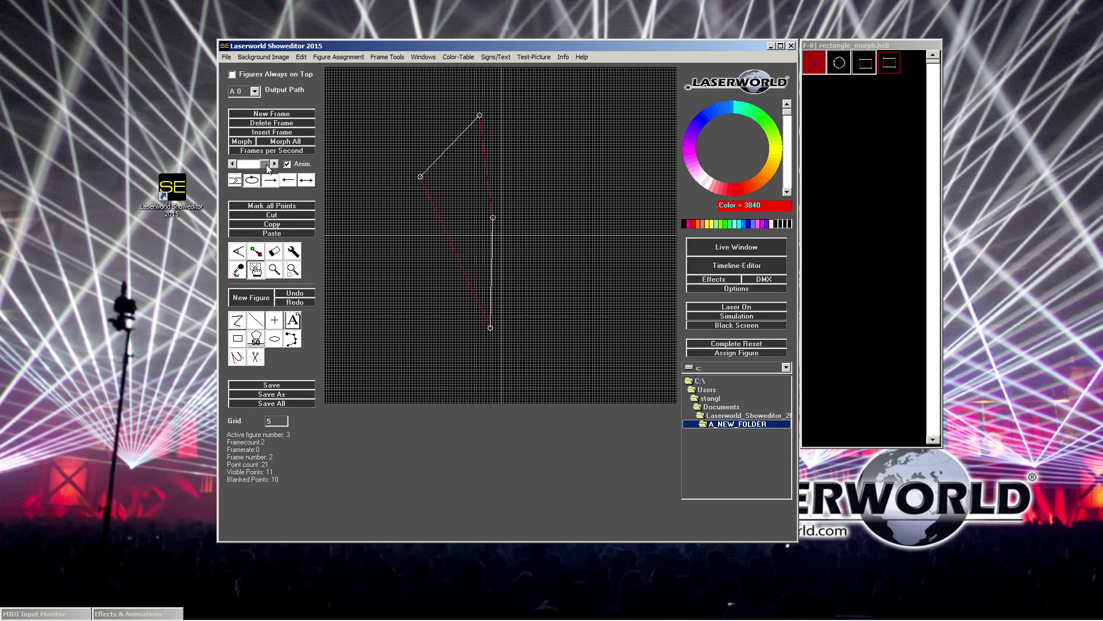
click(282, 114)
click(253, 164)
click(274, 164)
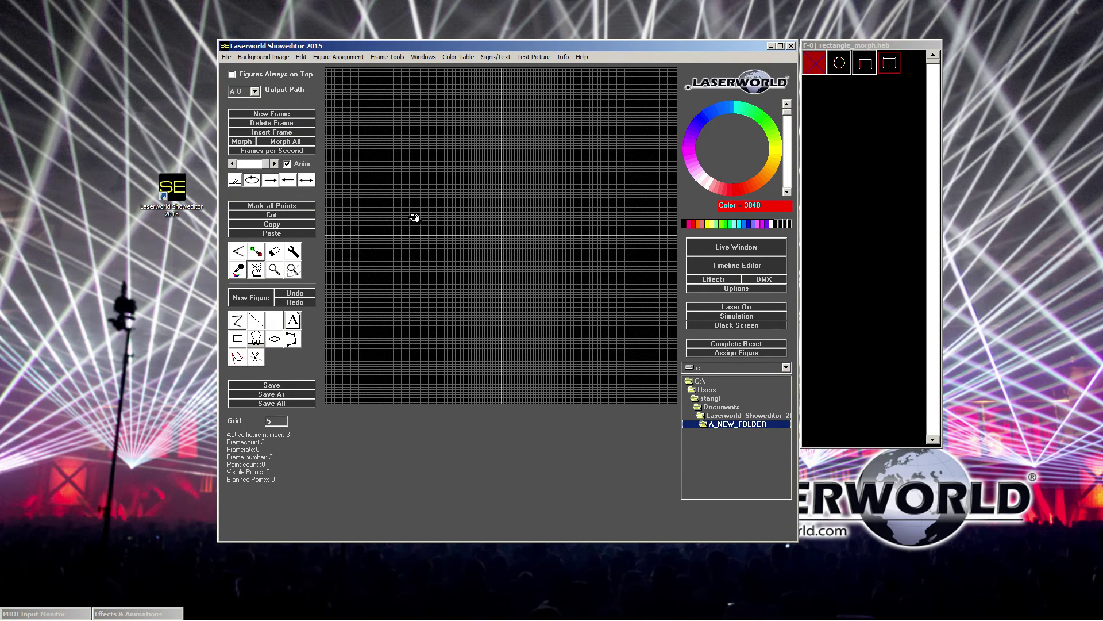
click(270, 233)
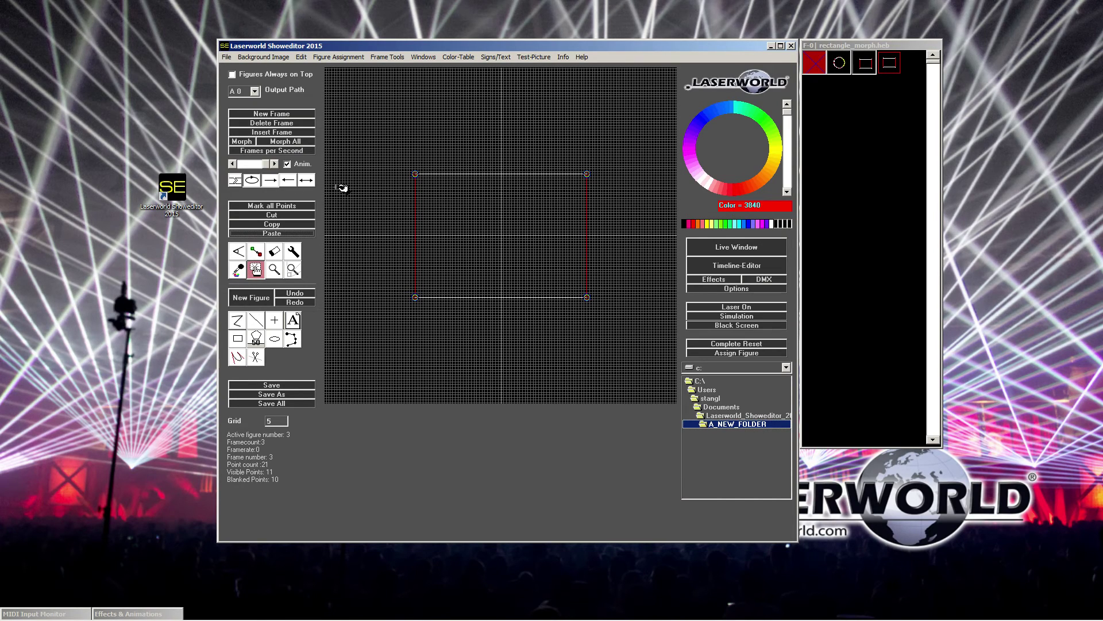
Step: Step through the frames of rectangle_morph to check the sequence, and save the figure
click(240, 166)
click(240, 166)
click(274, 164)
click(274, 164)
click(275, 165)
click(285, 383)
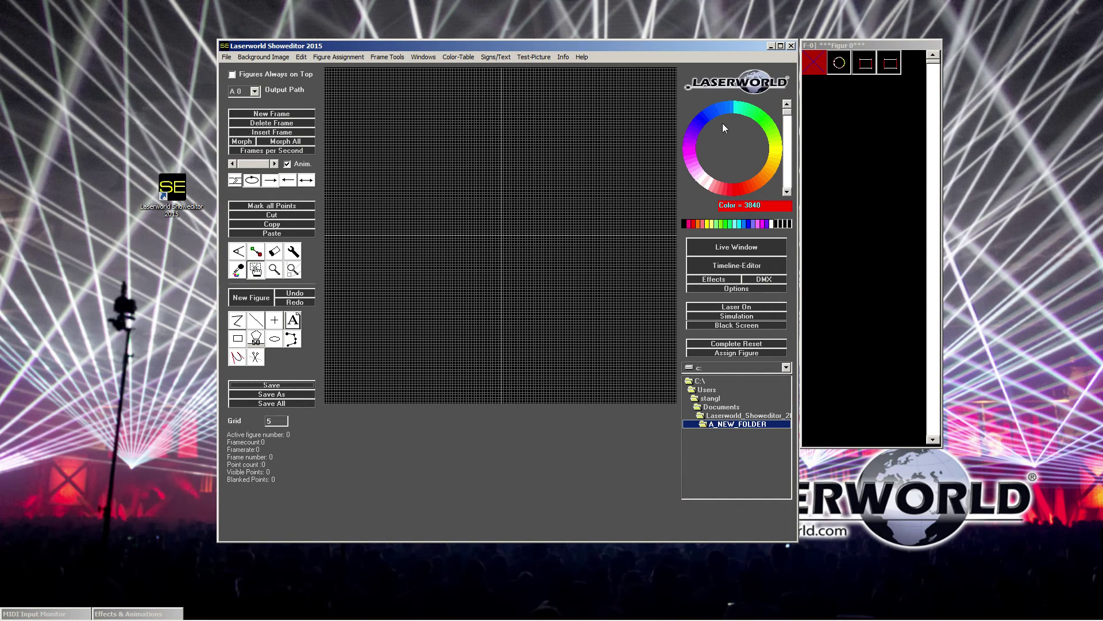
Step: Load the rectangle_morph figure, morph all its frames with 300 inserted frames per transition, and return to the first frame
click(898, 65)
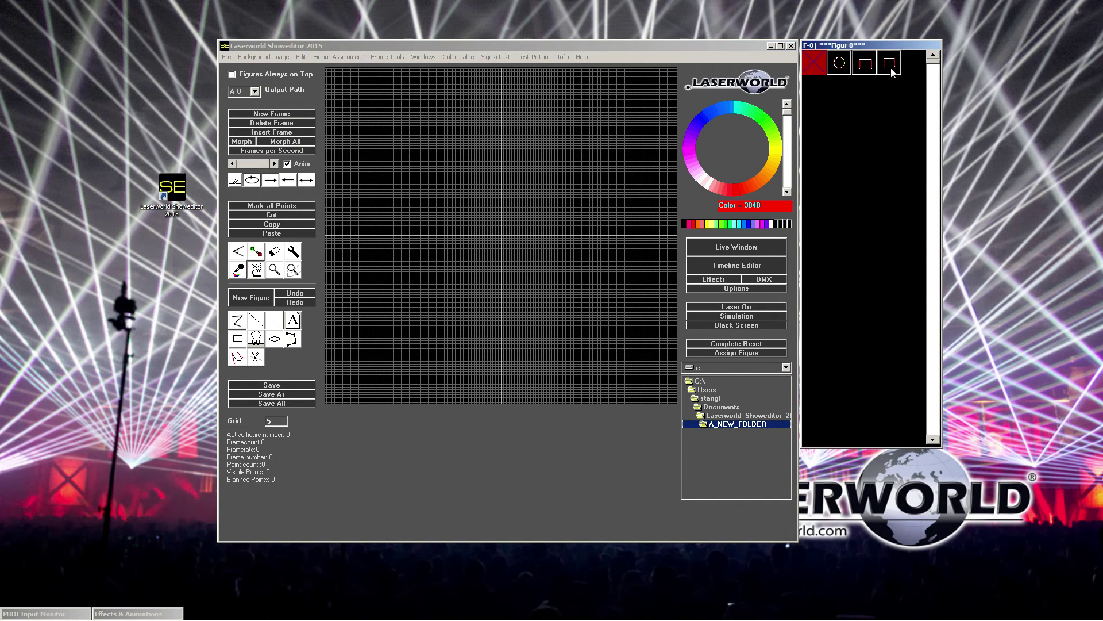
click(283, 143)
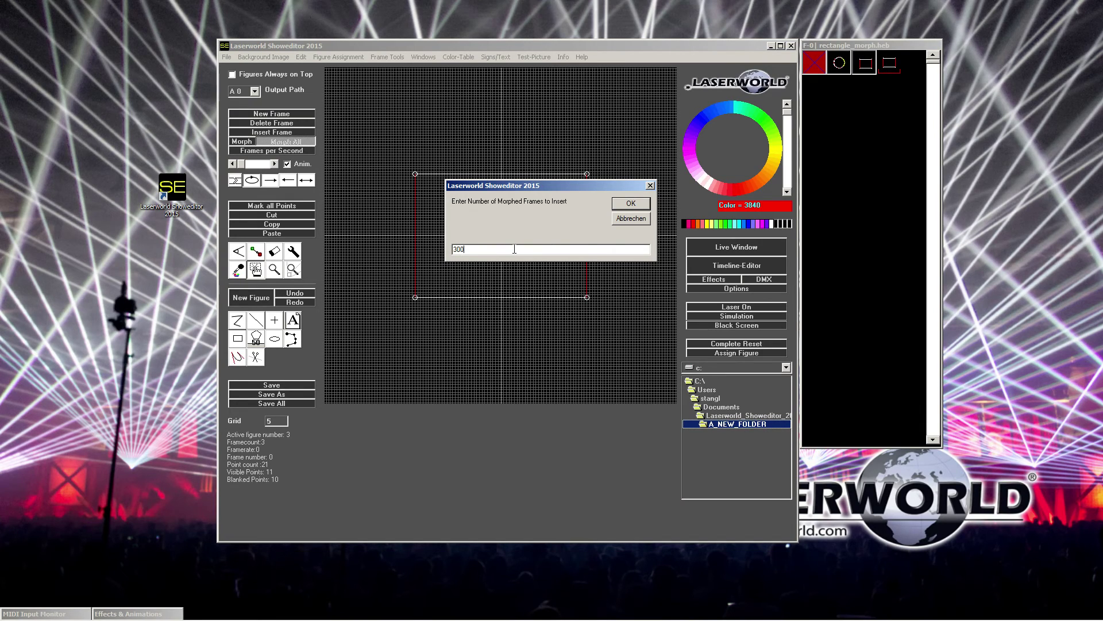
click(641, 204)
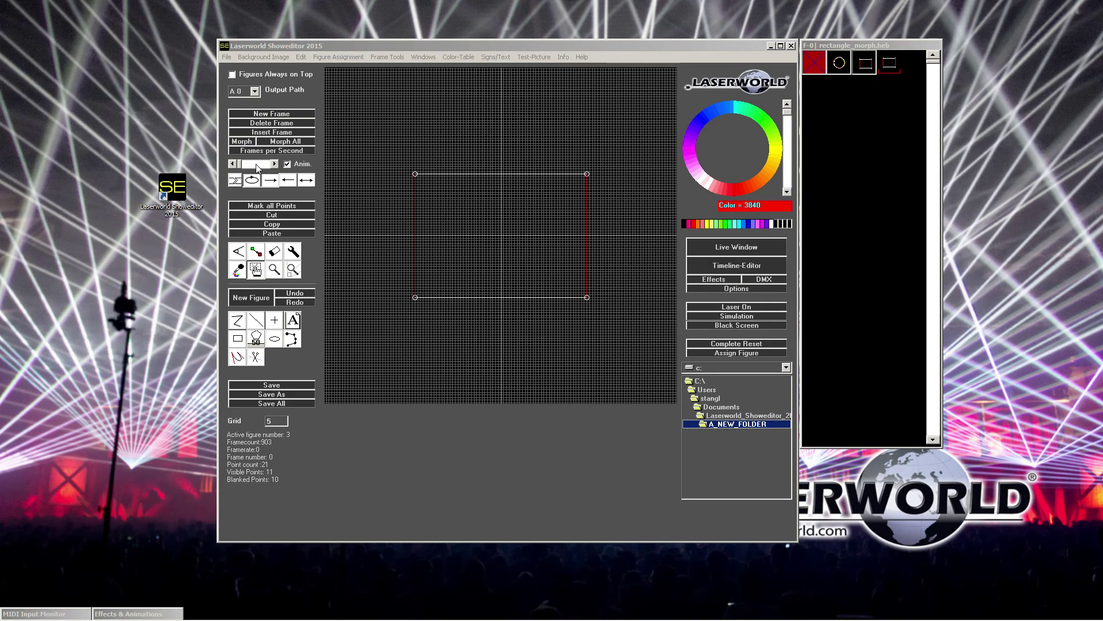
mouse_move(243, 168)
mouse_down()
mouse_move(265, 169)
mouse_move(230, 167)
mouse_up()
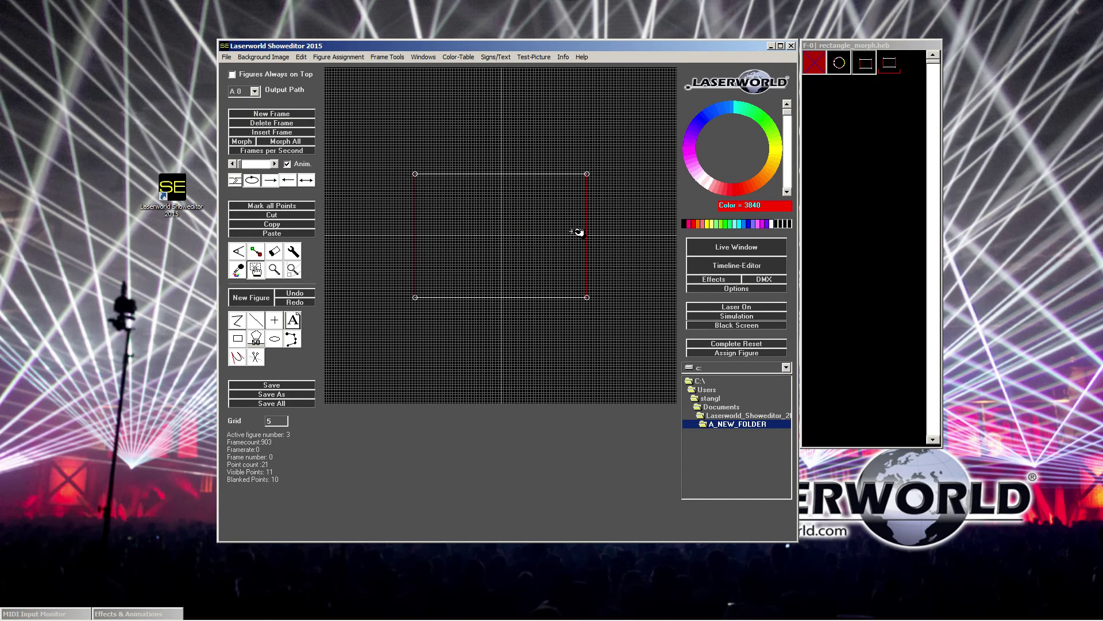
Step: Set the rectangle_morph figure's frame rate to 20 frames per second, and reopen the setting to check it
click(264, 151)
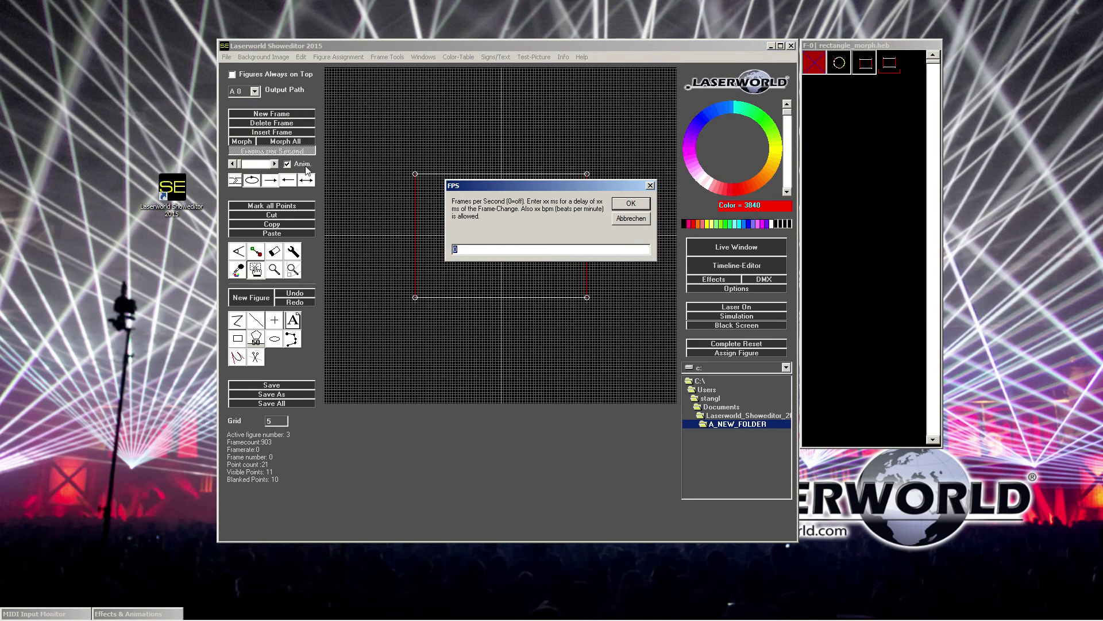
drag(500, 185, 478, 91)
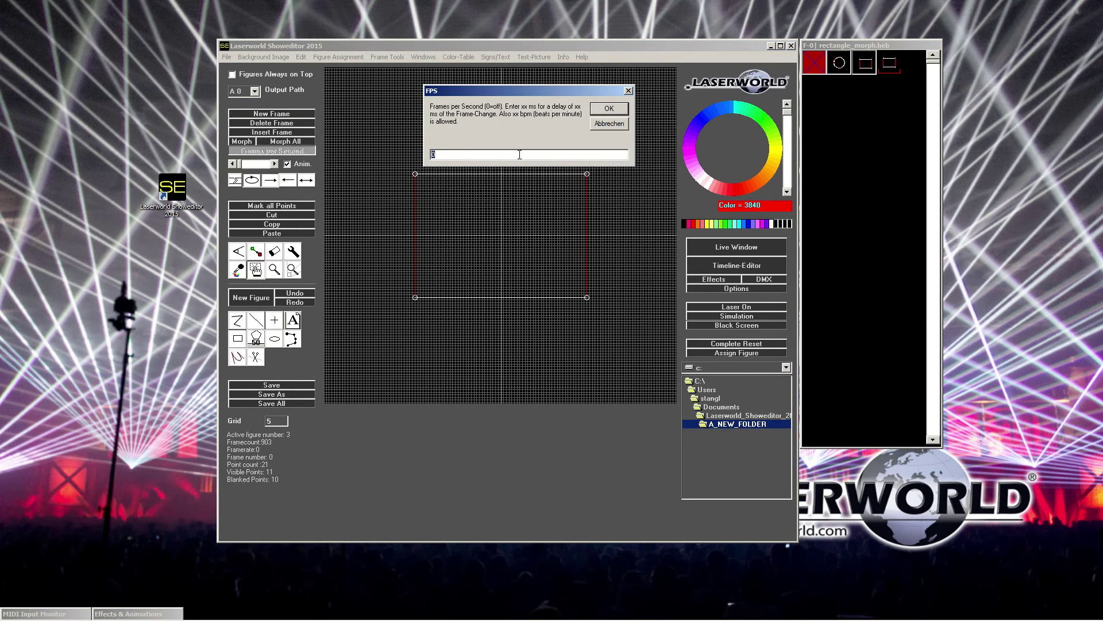
drag(447, 154, 425, 154)
text(20)
click(619, 111)
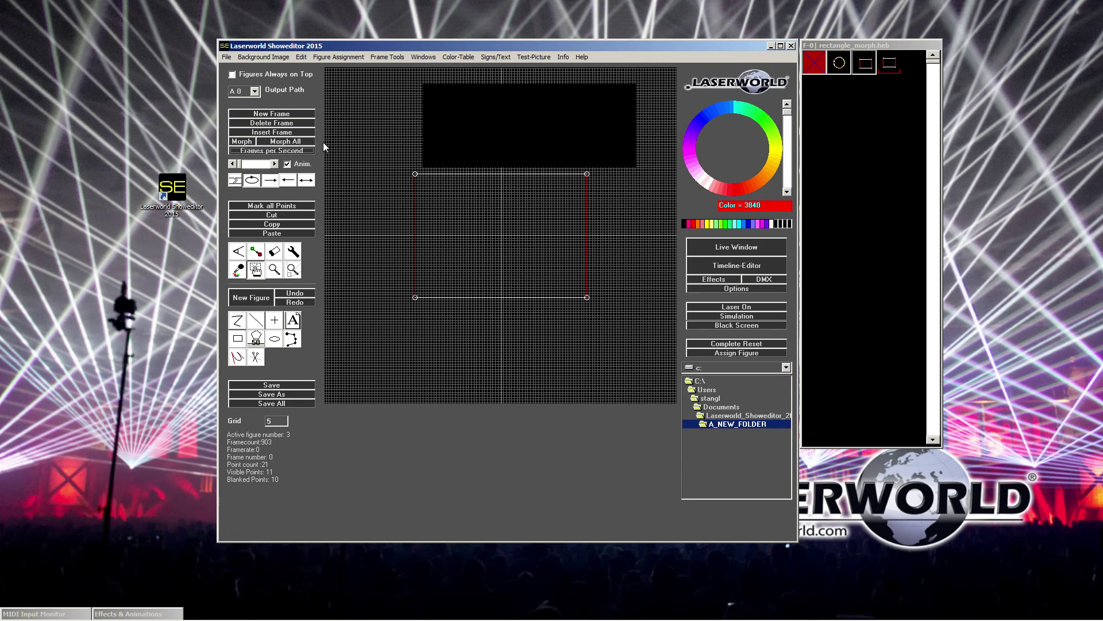
click(881, 68)
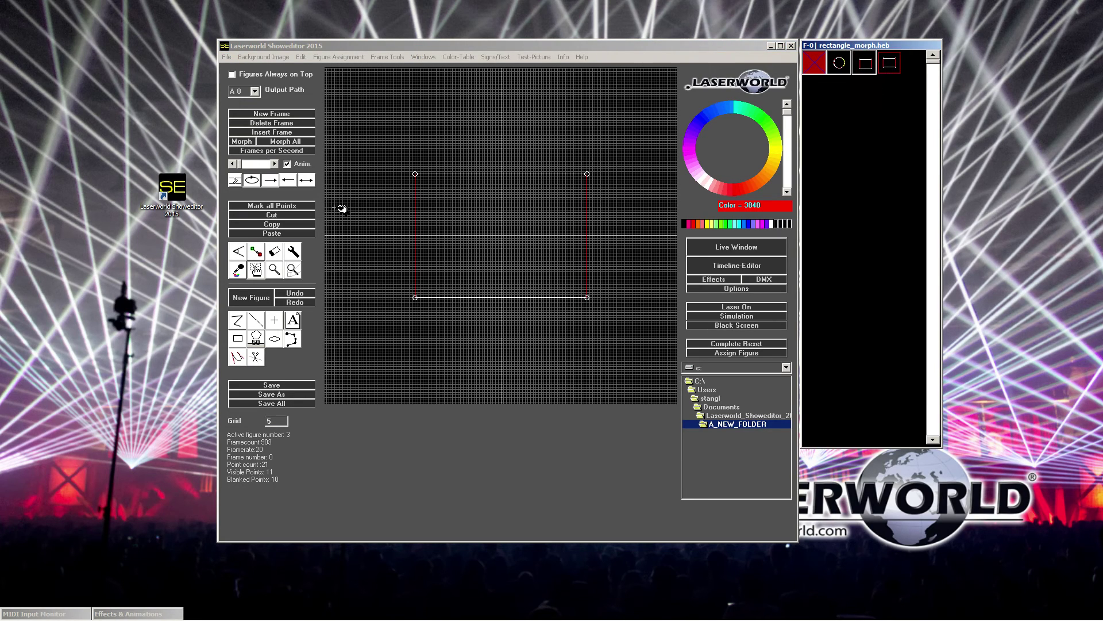
click(252, 155)
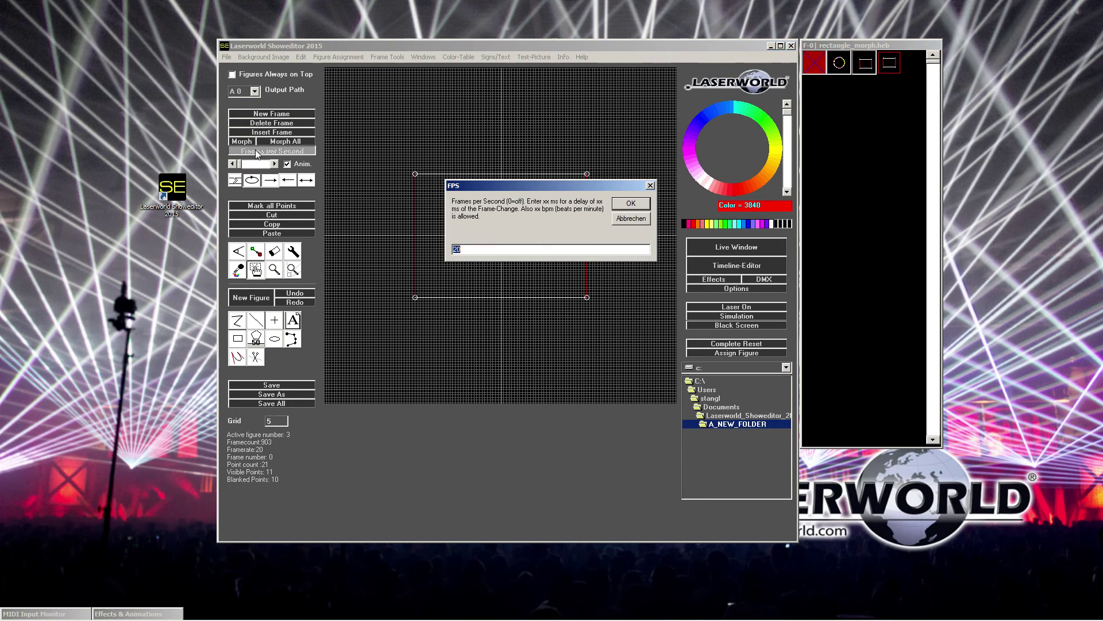
click(639, 201)
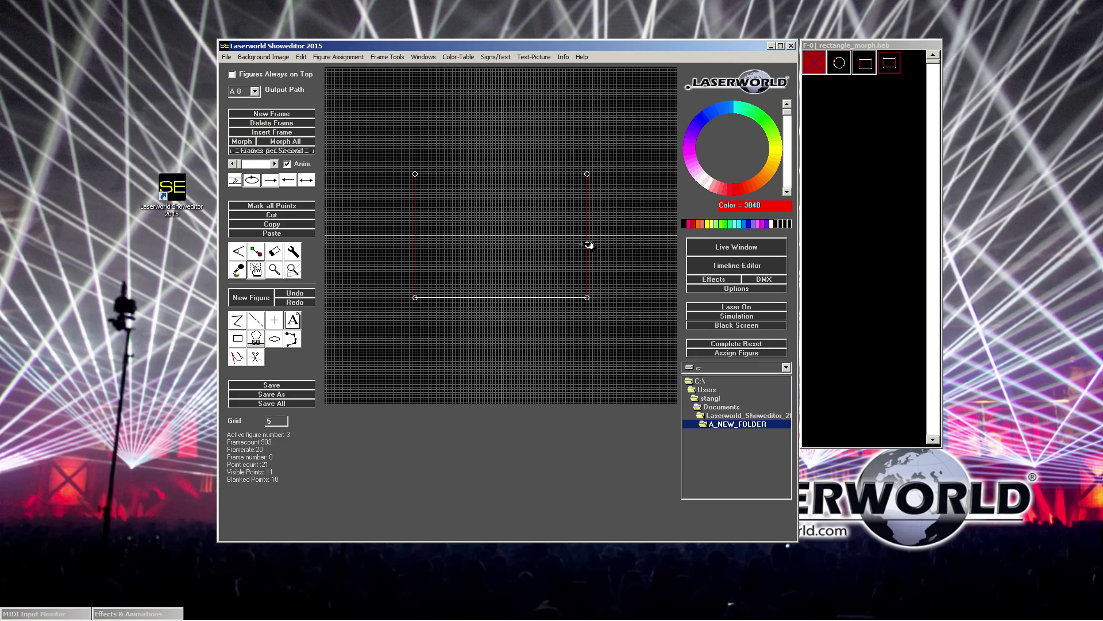
Step: Open the laser simulation and move its window over the drawing area to watch the morphing rectangle
click(737, 316)
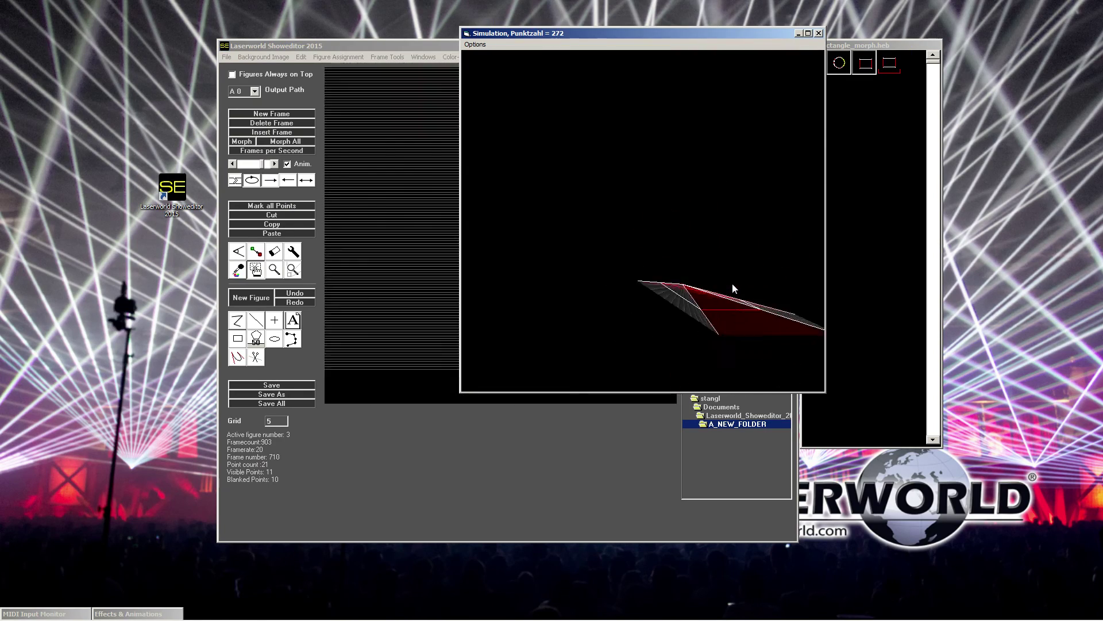
drag(588, 32, 368, 54)
drag(470, 54, 536, 49)
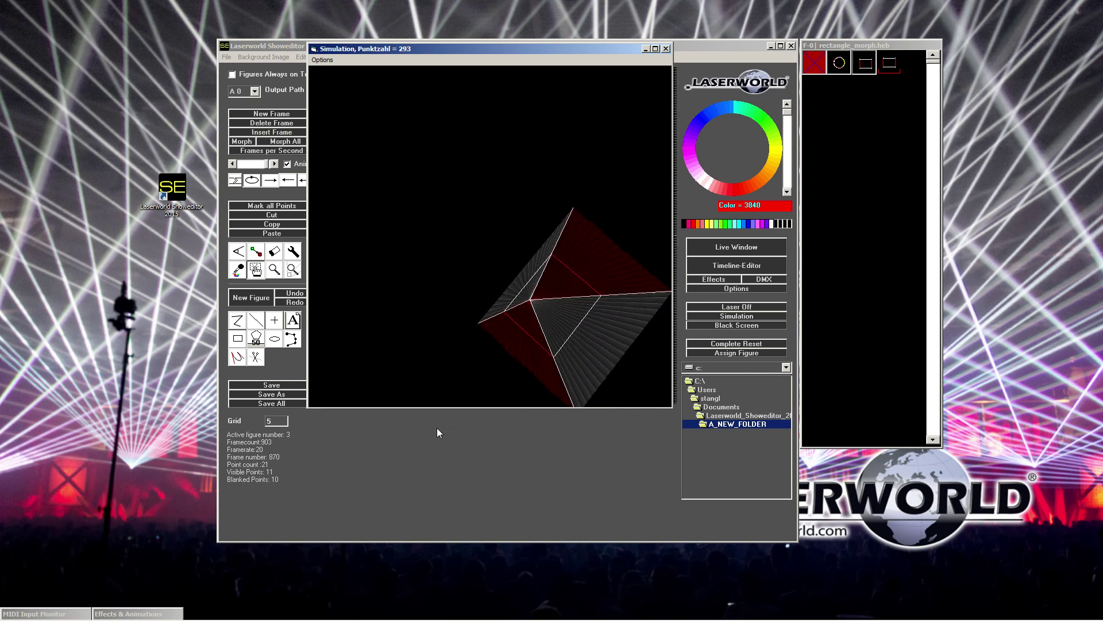
Step: Reset the rotation effect of the rectangle_morph figure in the effects settings, and close them
click(716, 279)
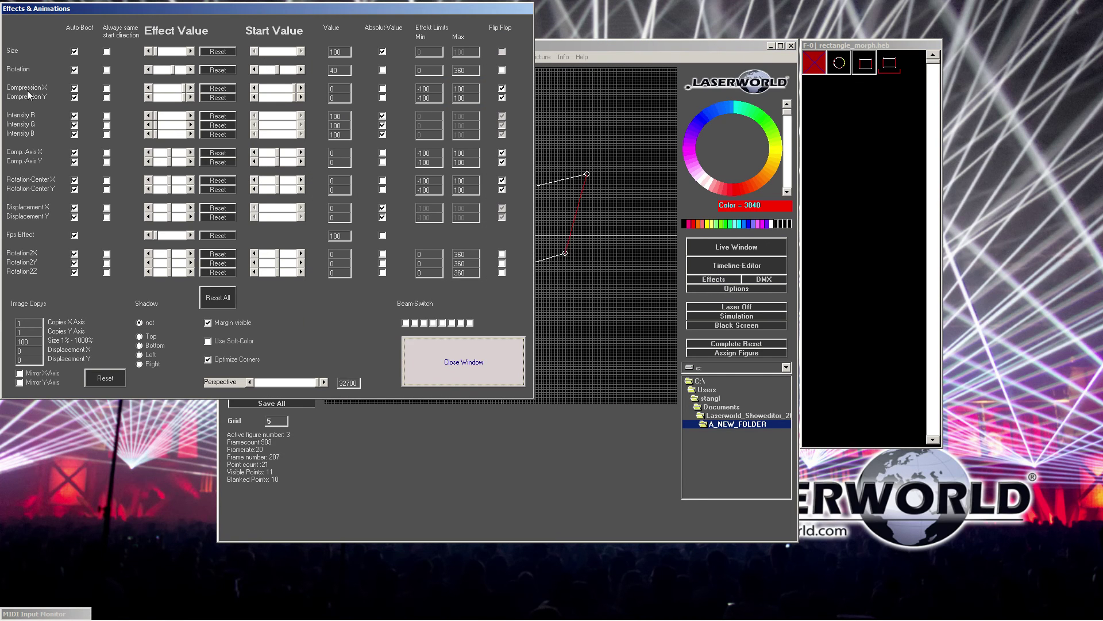
click(212, 69)
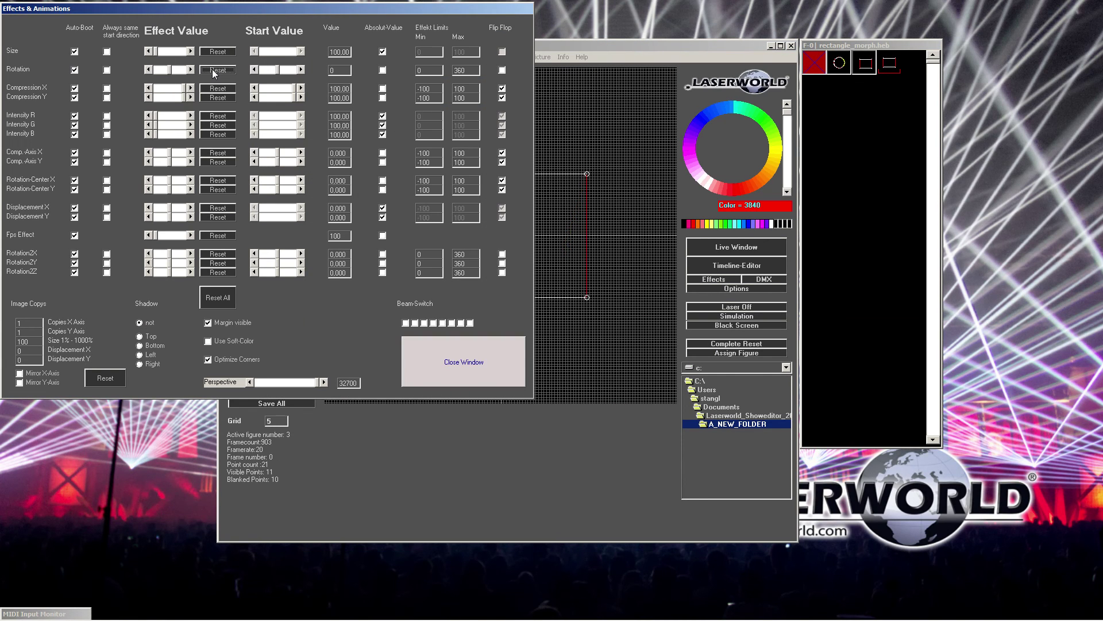
click(463, 362)
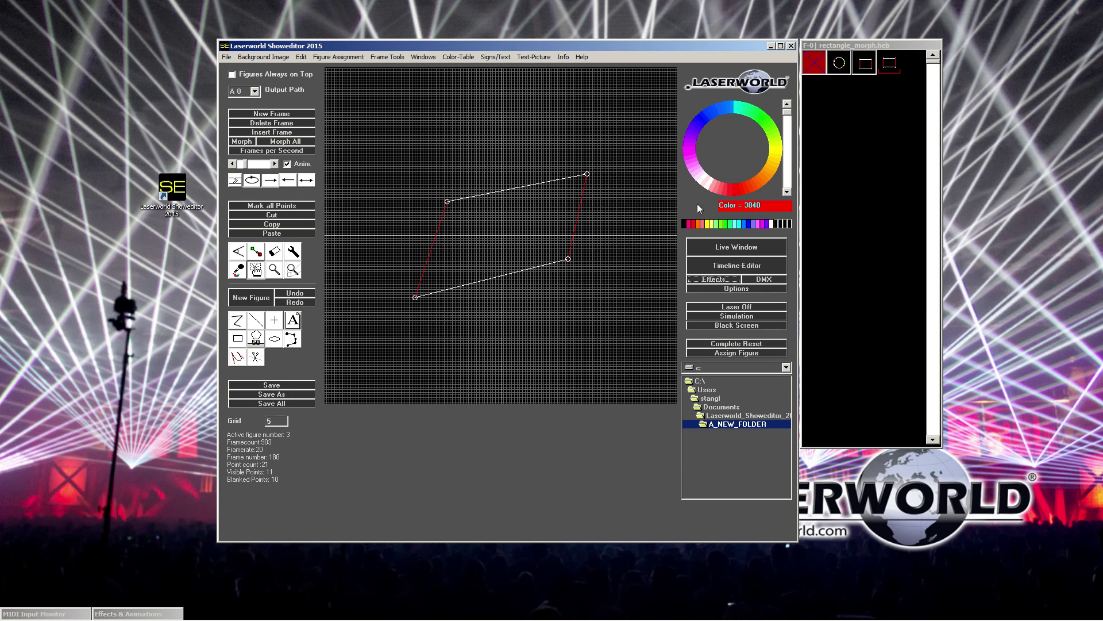
Step: Watch the morphing rectangle in the simulation without rotation, and close the simulation and stop the laser output
click(727, 317)
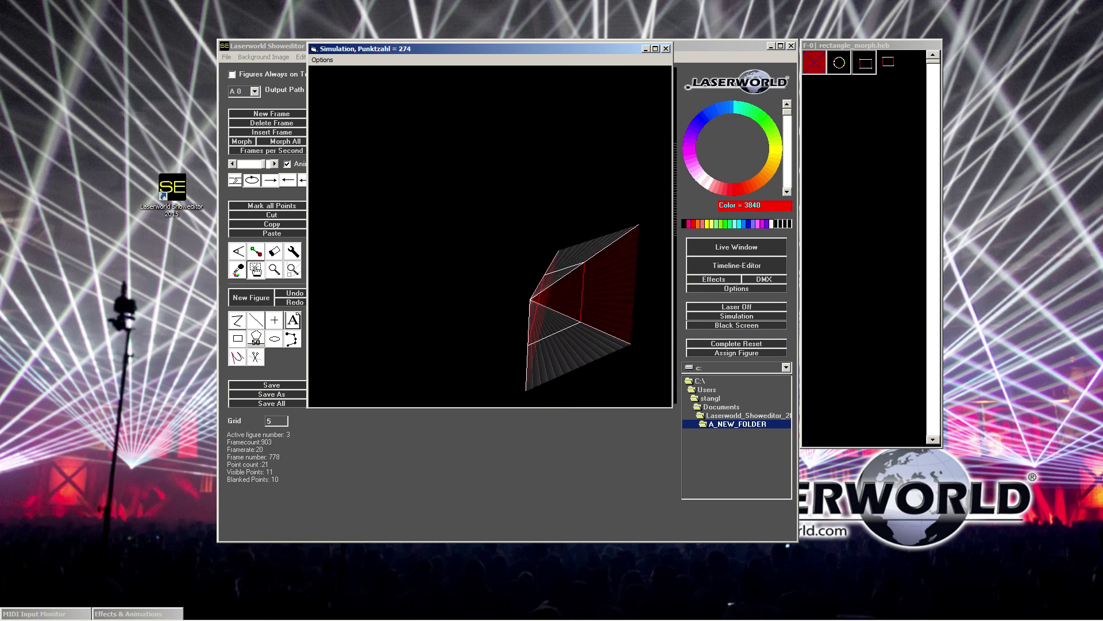
key(Escape)
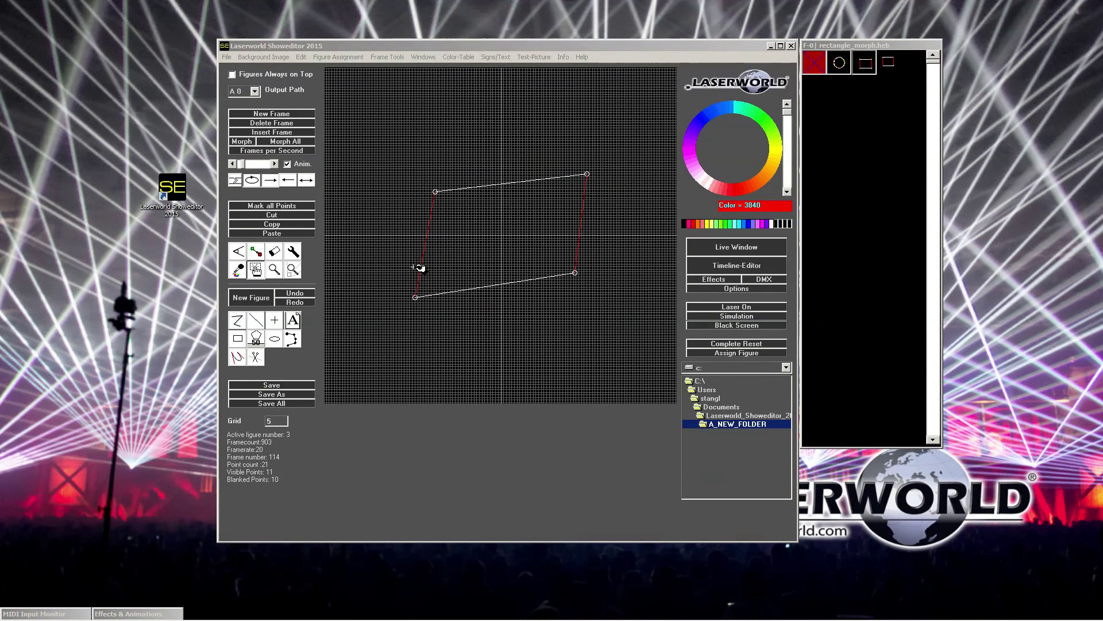
click(358, 46)
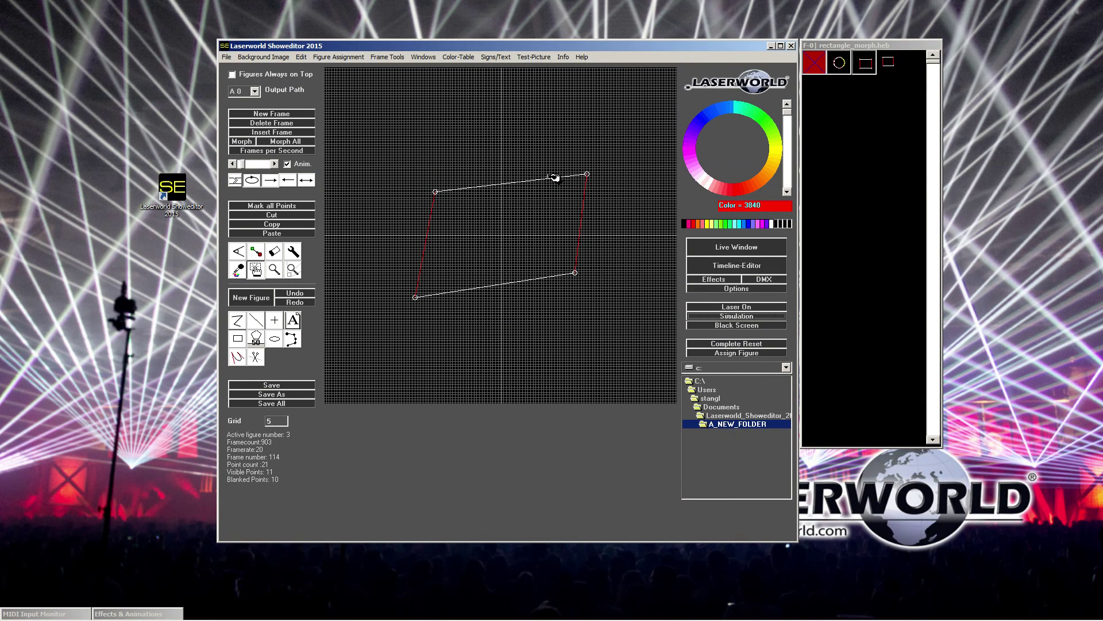